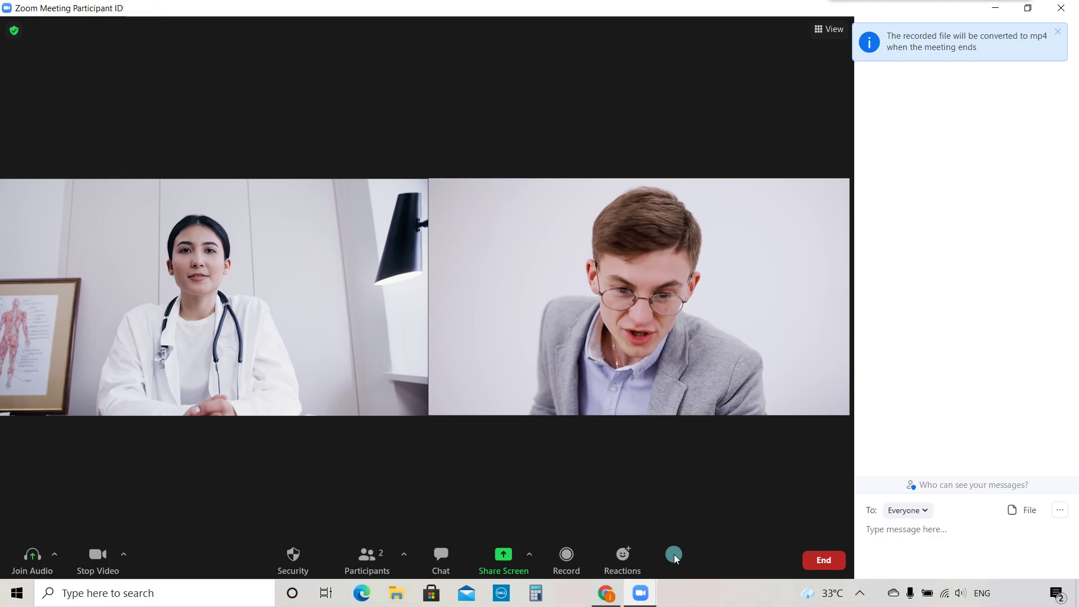
Record the Zoom meeting to this computer, stop recording, and end the meeting for all
{"action": "left_click", "coordinate": [566, 554]}
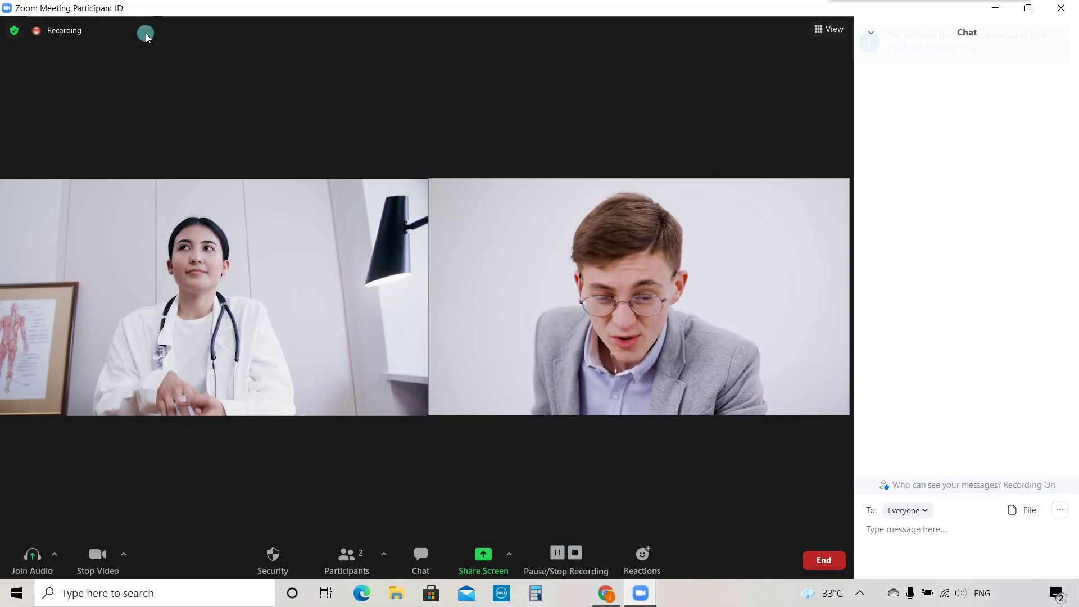
{"action": "left_click", "coordinate": [146, 33]}
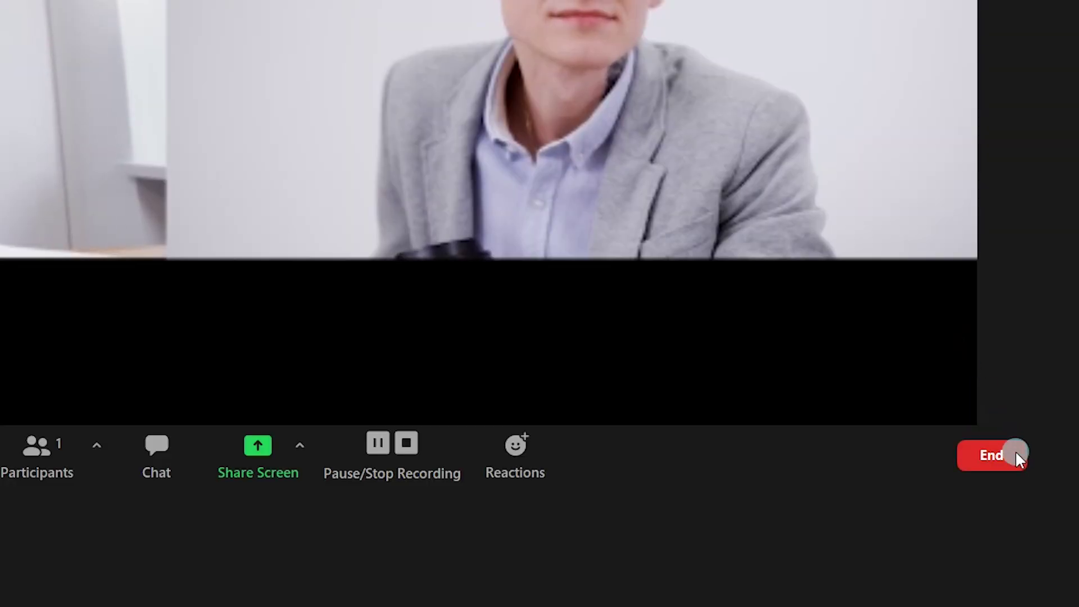
{"action": "left_click", "coordinate": [1014, 452]}
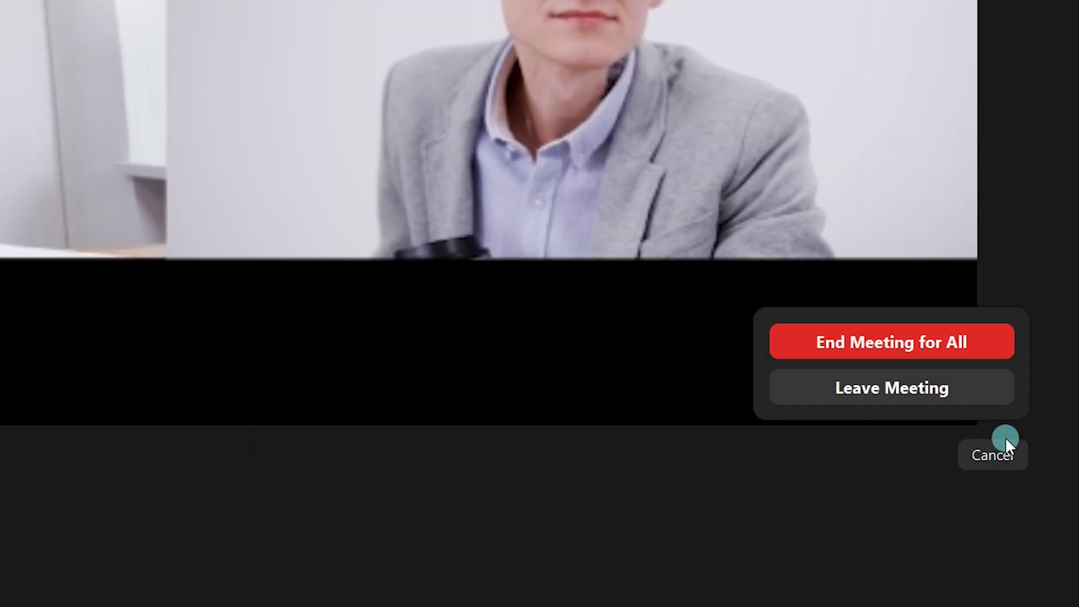
{"action": "left_click", "coordinate": [937, 335]}
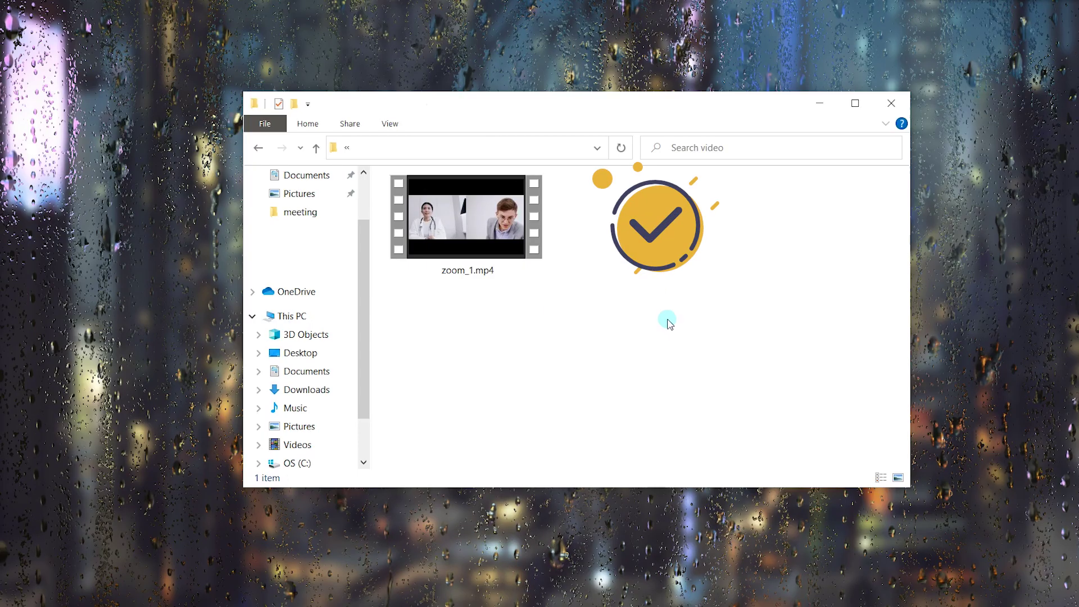
Play the converted zoom_1.mp4 recording from the meeting folder
{"action": "left_click", "coordinate": [491, 211]}
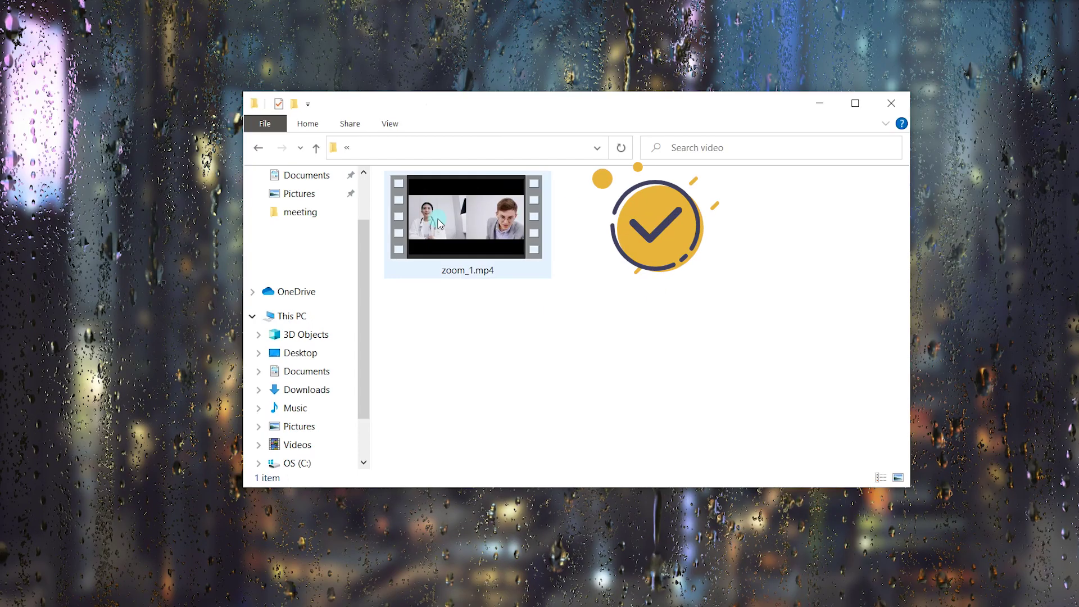
{"action": "double_click", "coordinate": [491, 211]}
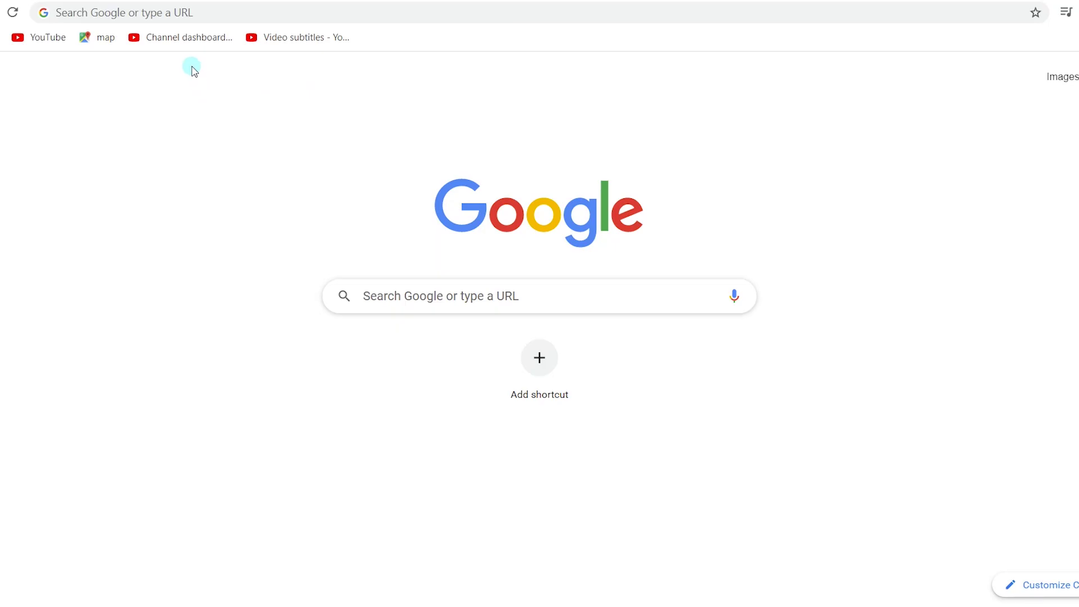
Search Chrome for 'filmforth', open ioforth.com and request the free Microsoft Store download
{"action": "left_click", "coordinate": [158, 10]}
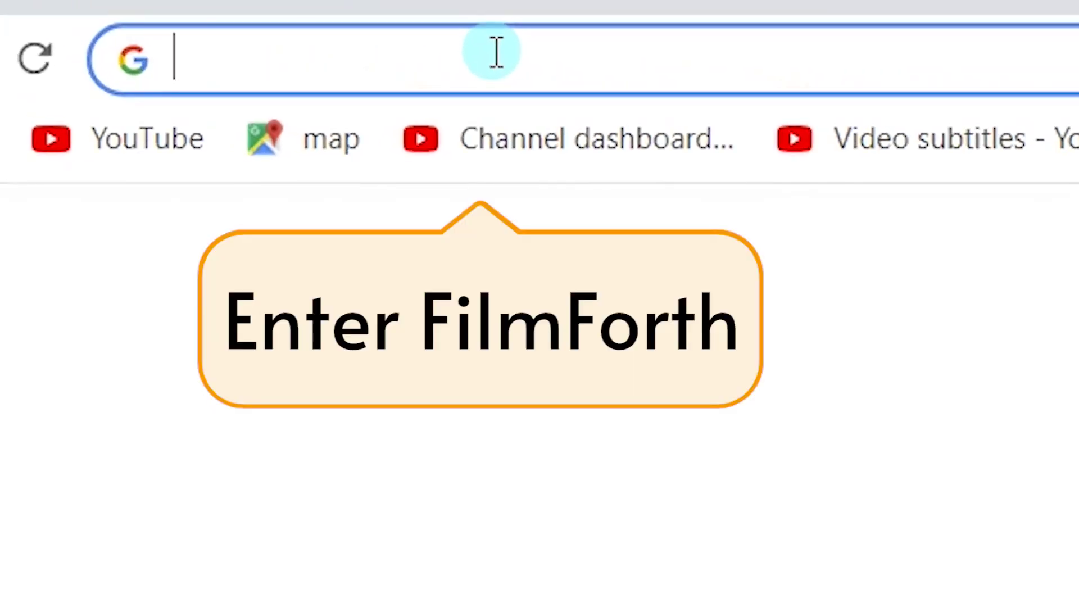
{"action": "type", "text": "filmf"}
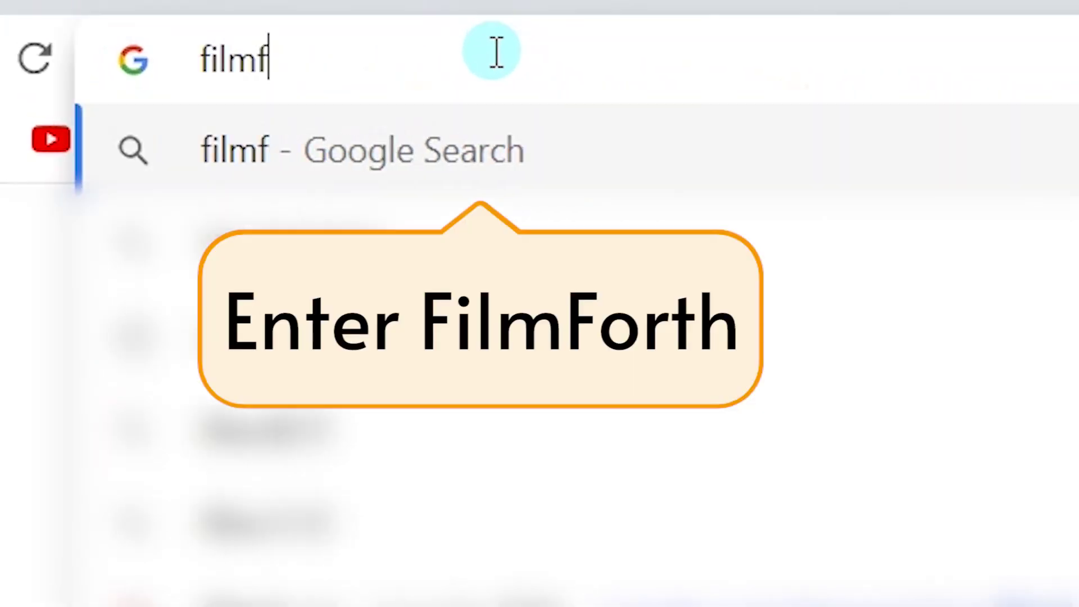
{"action": "type", "text": "orth"}
{"action": "key", "text": "Return"}
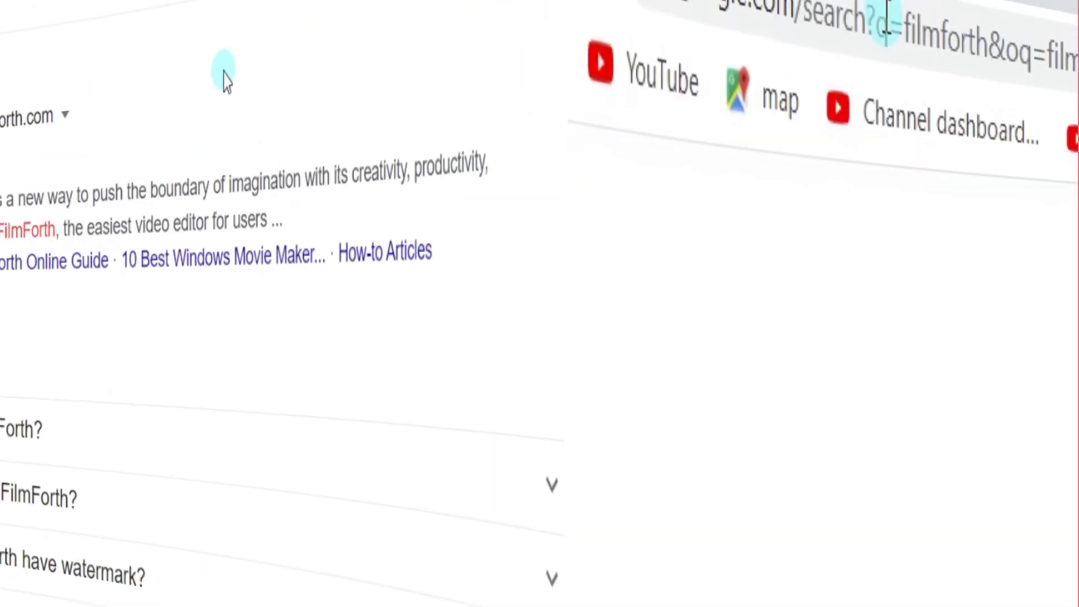
{"action": "left_click", "coordinate": [226, 180]}
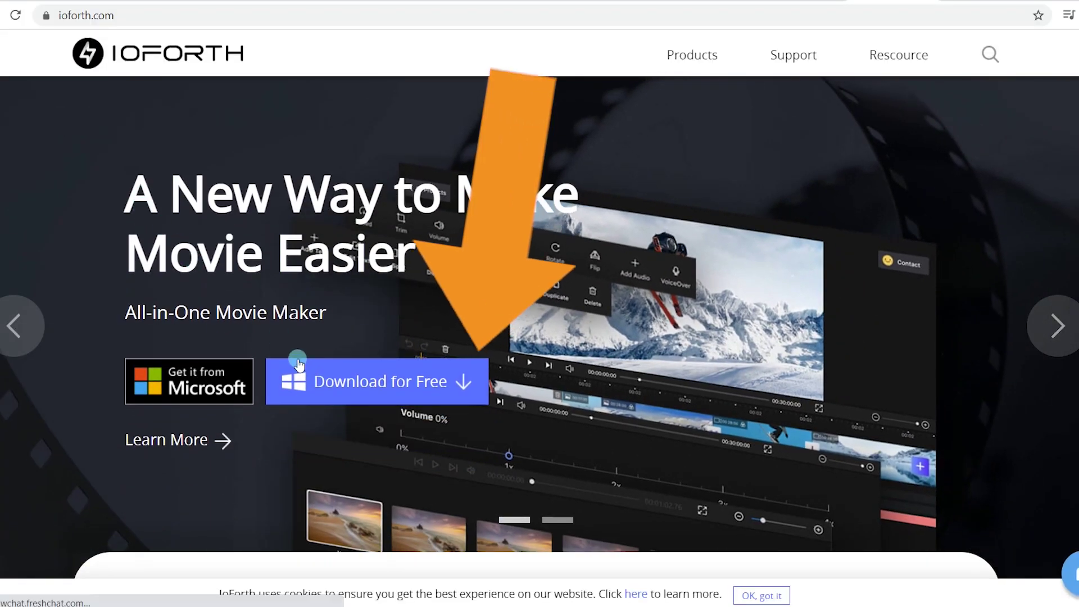
{"action": "left_click", "coordinate": [380, 381]}
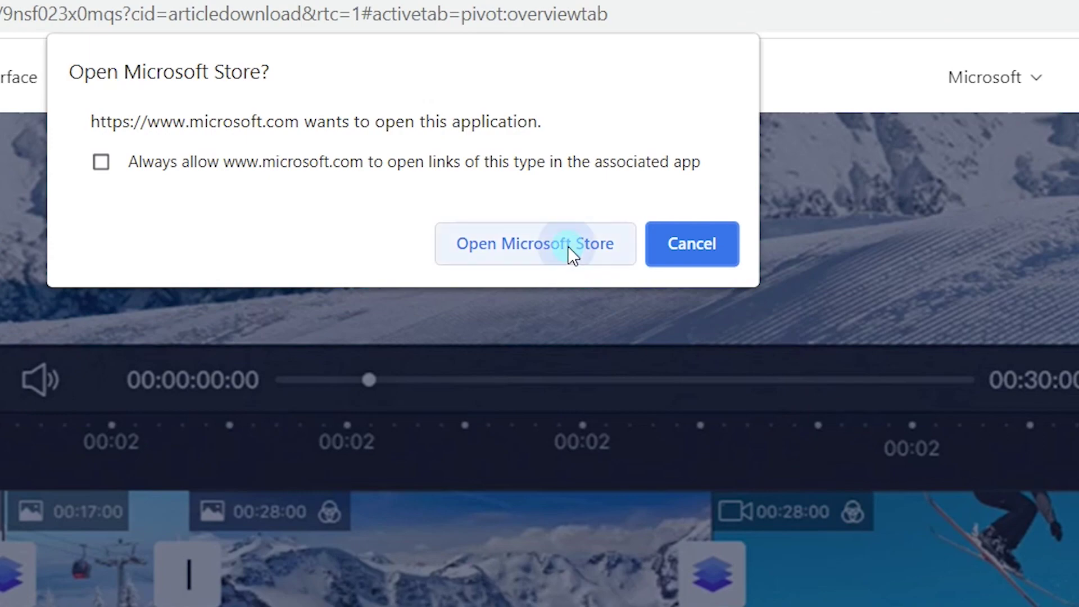
{"action": "left_click", "coordinate": [567, 246]}
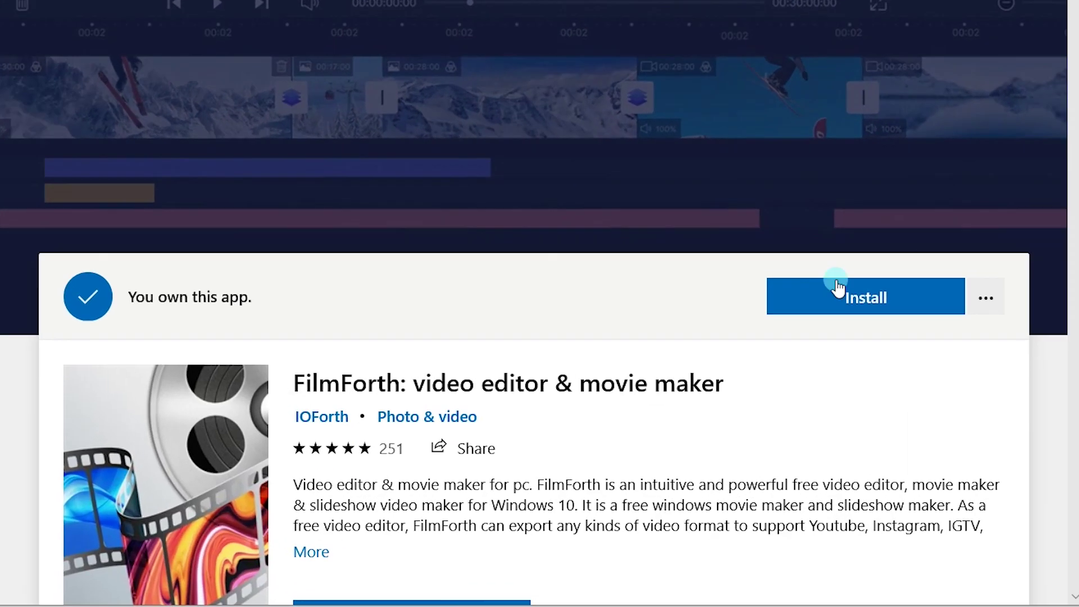
Install FilmForth: video editor & movie maker from its Microsoft Store page
{"action": "left_click", "coordinate": [752, 377]}
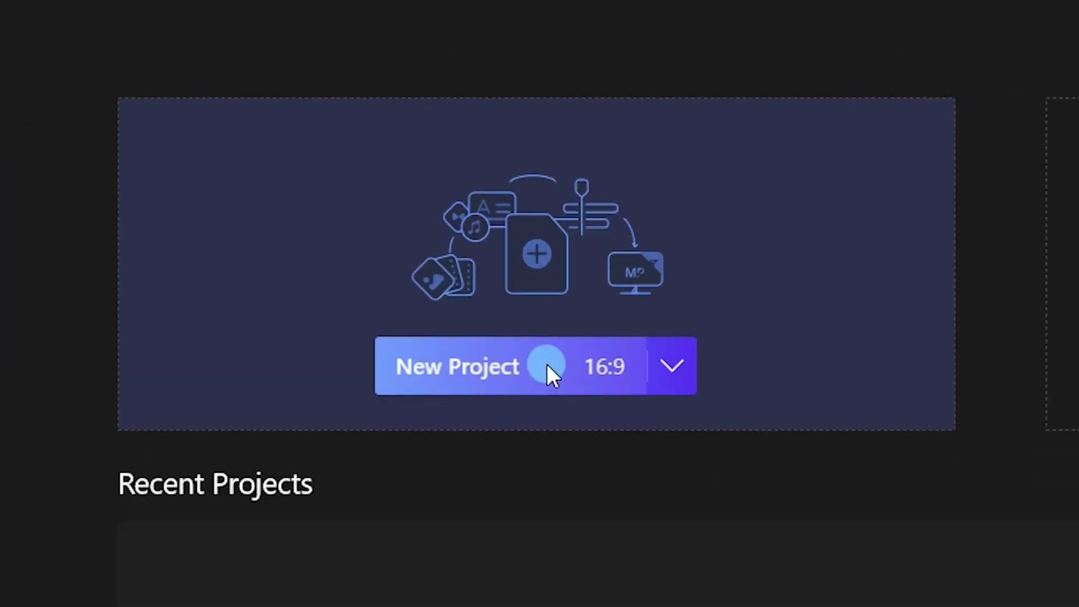
Create a 16:9 project and import the Zoom meeting recording onto the timeline
{"action": "left_click", "coordinate": [547, 365]}
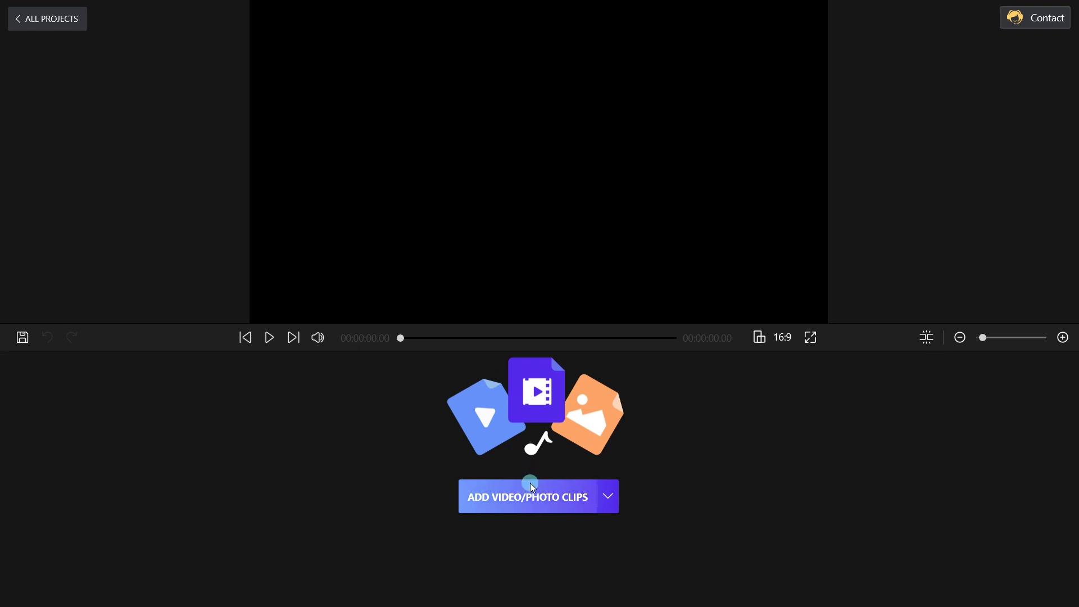
{"action": "left_click", "coordinate": [531, 484]}
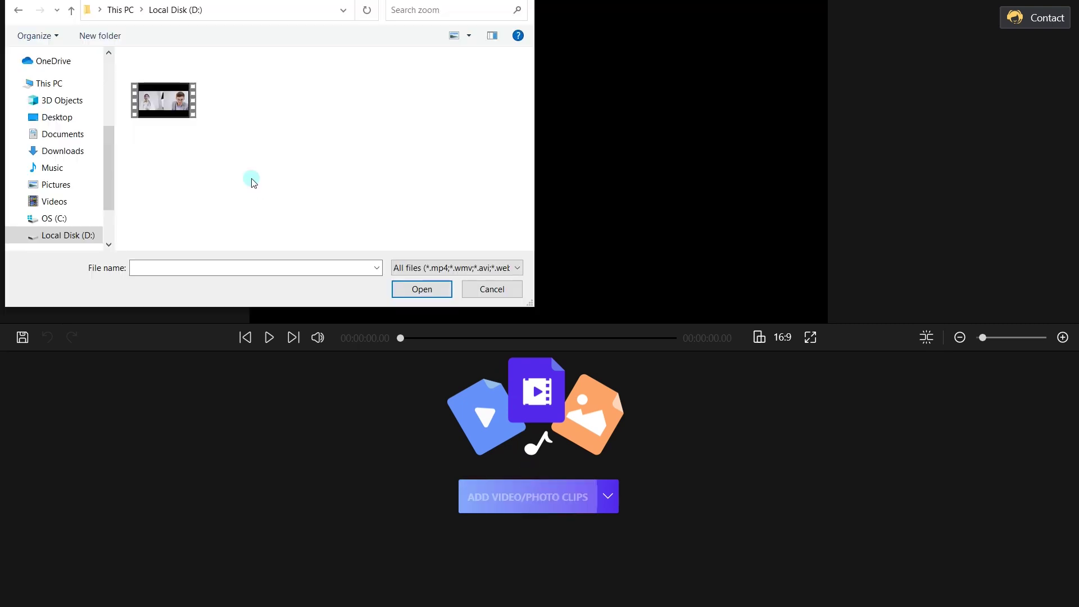
{"action": "left_click", "coordinate": [161, 96]}
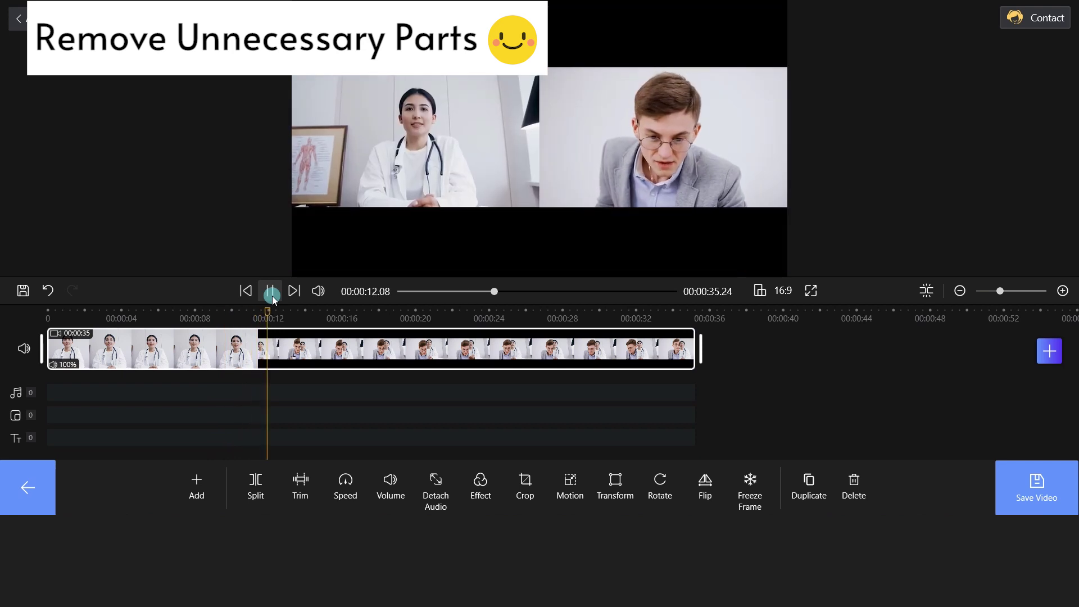
Split the clip at 00:00:11.67 and delete the opening part, leaving a 23.56-second clip
{"action": "left_click", "coordinate": [273, 298]}
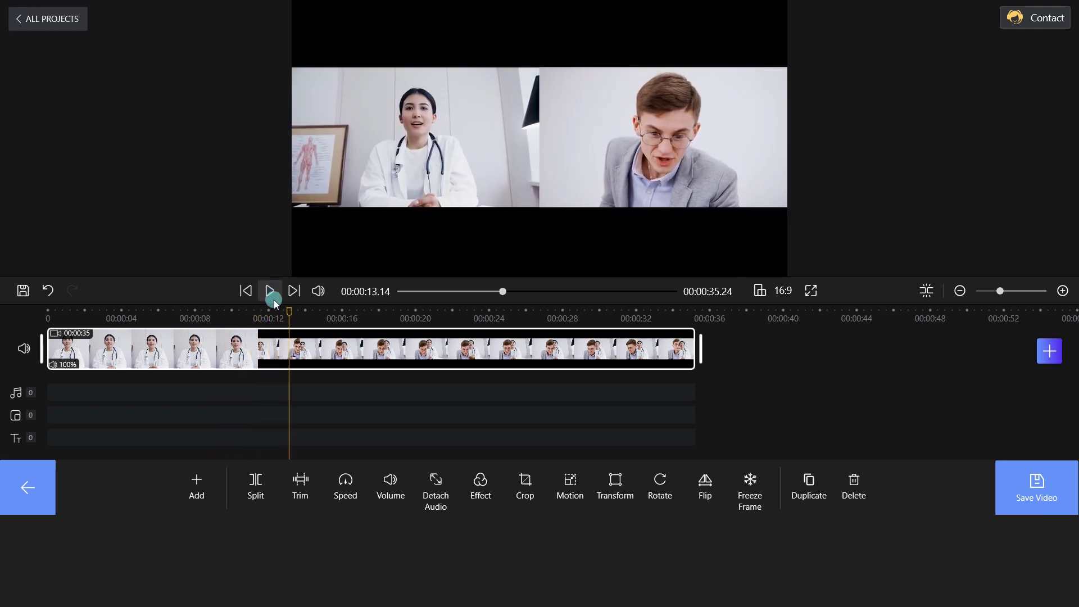
{"action": "left_click_drag", "start_coordinate": [290, 321], "coordinate": [263, 308]}
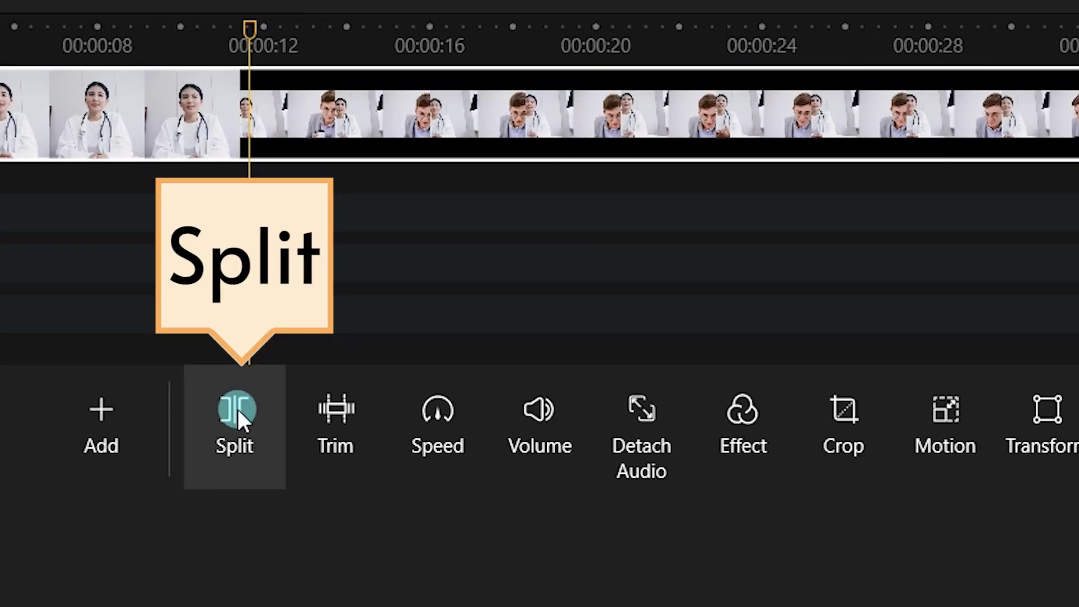
{"action": "left_click", "coordinate": [255, 479]}
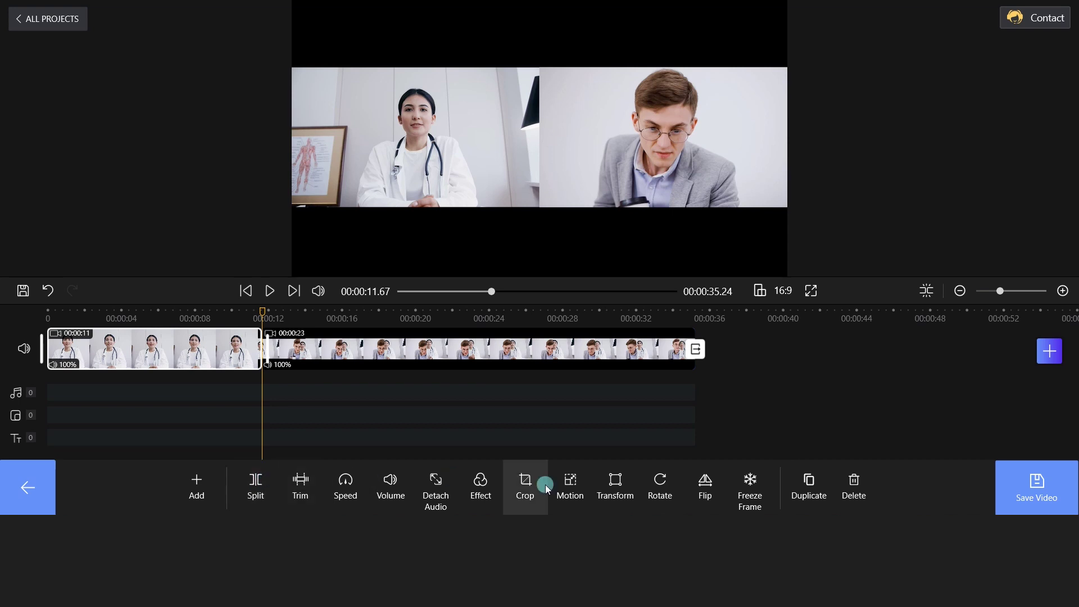
{"action": "left_click", "coordinate": [869, 485]}
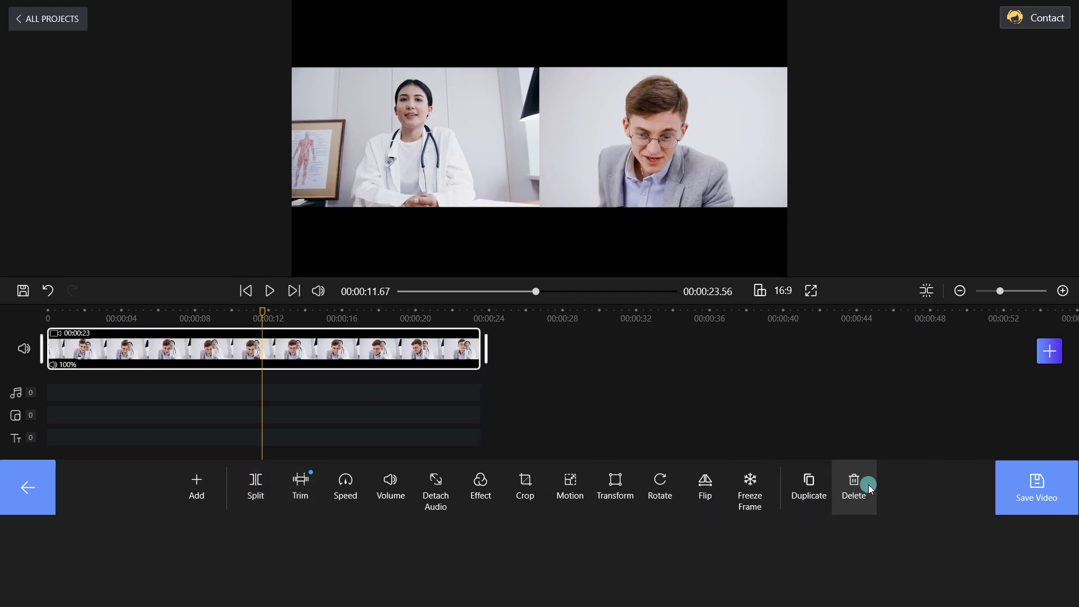
{"action": "left_click", "coordinate": [268, 293]}
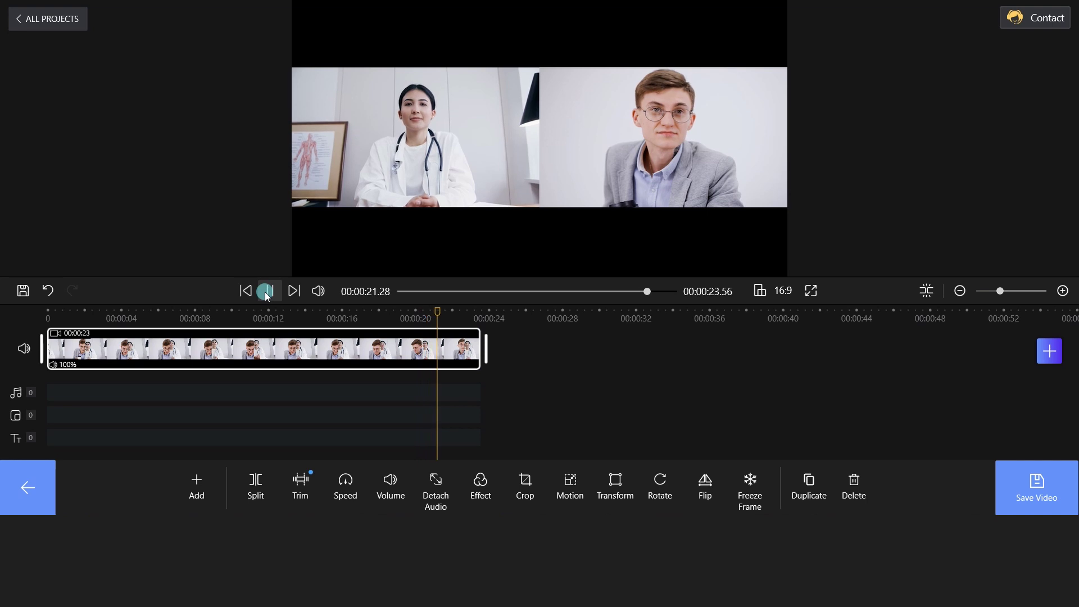
Detach the clip's audio, split it at 00:00:13.81 and delete the trailing 9-second piece
{"action": "left_click", "coordinate": [267, 292]}
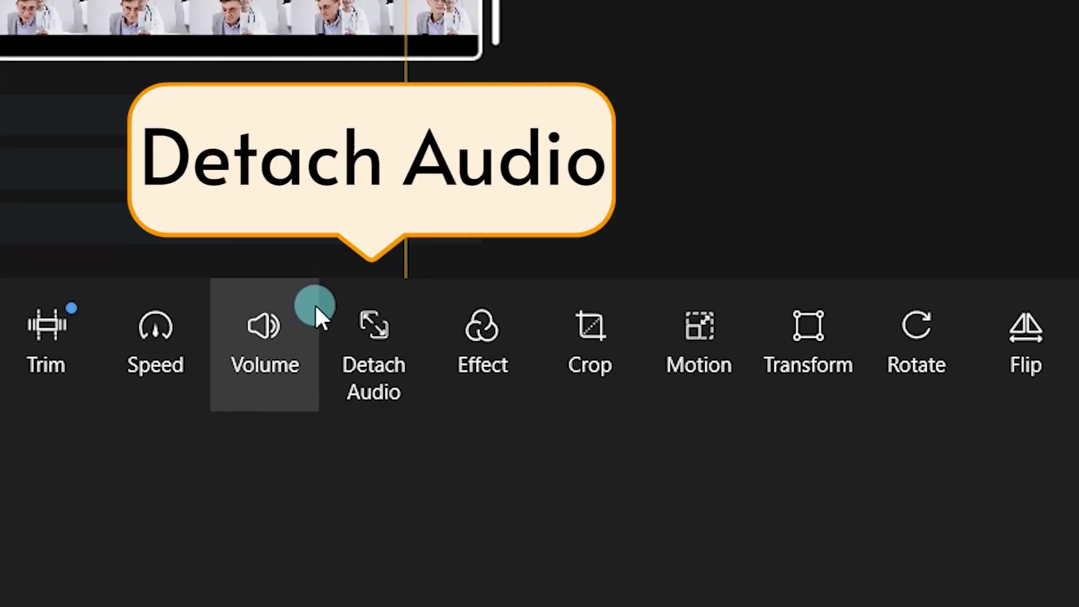
{"action": "left_click", "coordinate": [344, 331]}
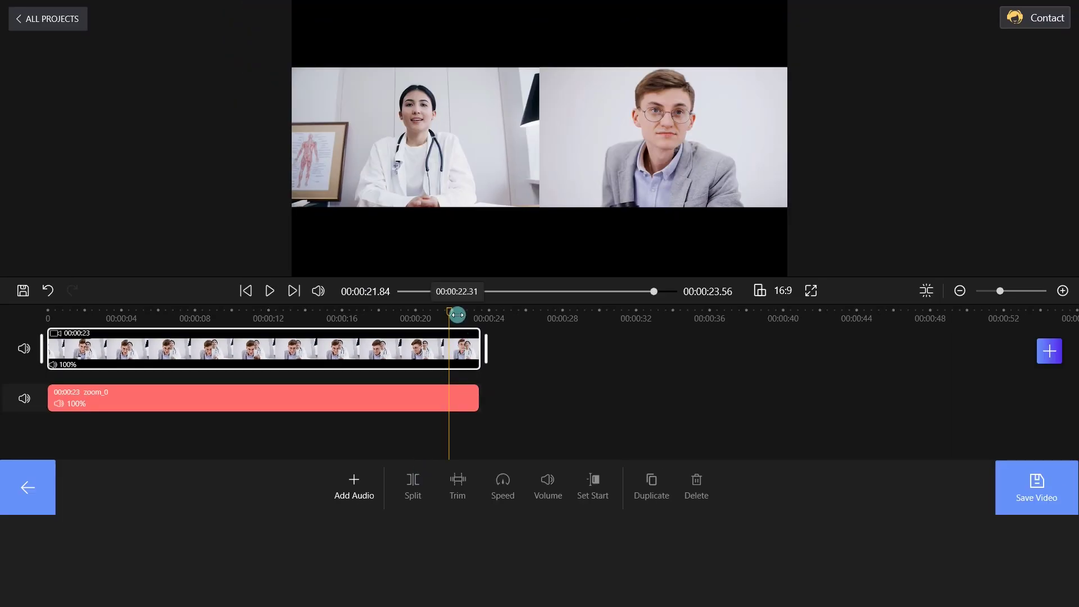
{"action": "left_click_drag", "start_coordinate": [458, 315], "coordinate": [318, 308]}
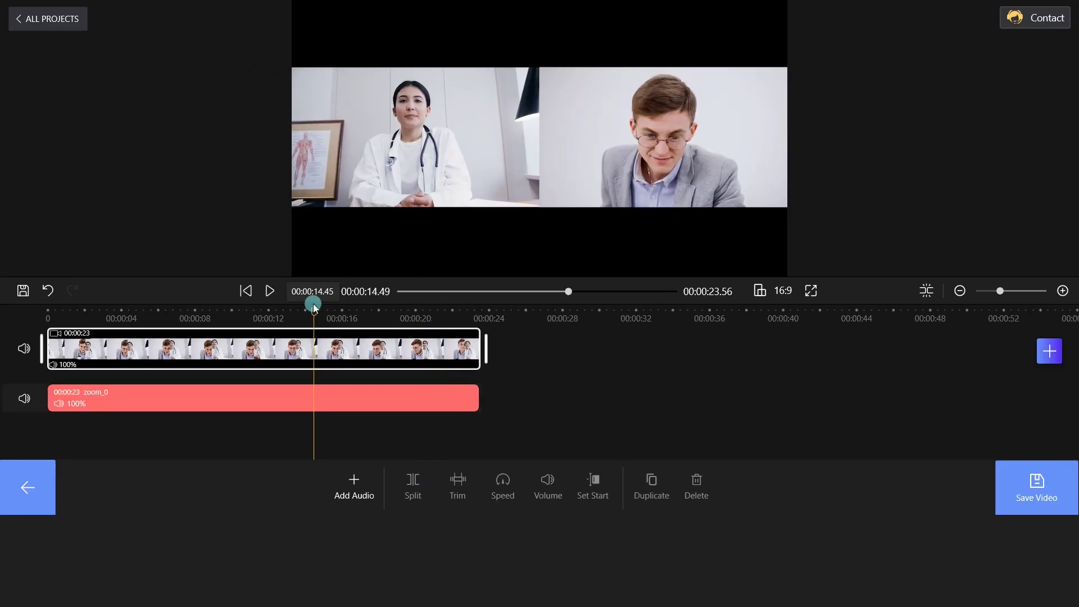
{"action": "left_click", "coordinate": [322, 402]}
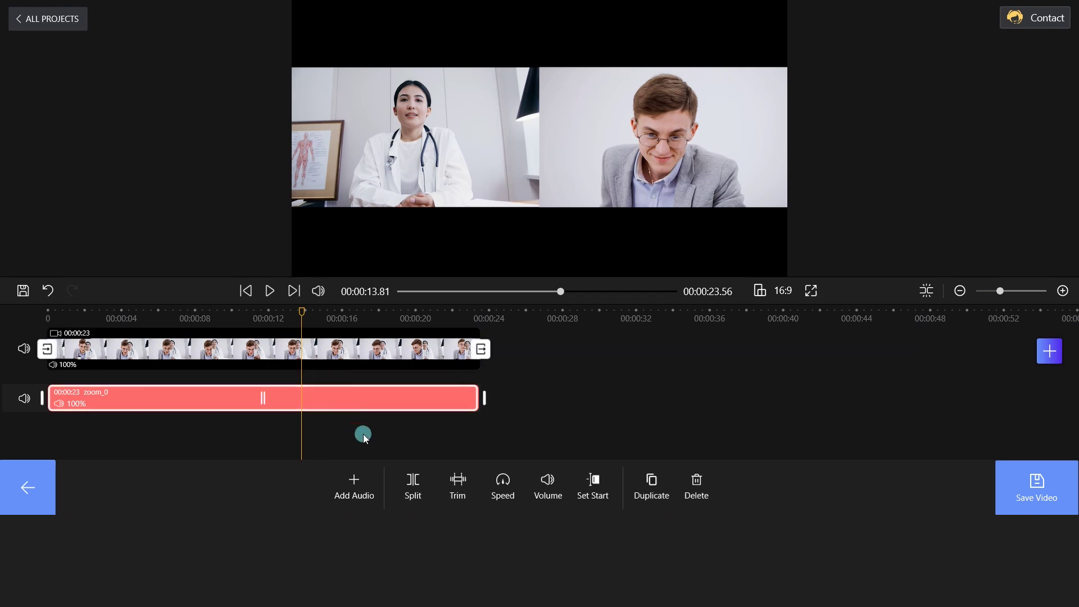
{"action": "left_click", "coordinate": [410, 481]}
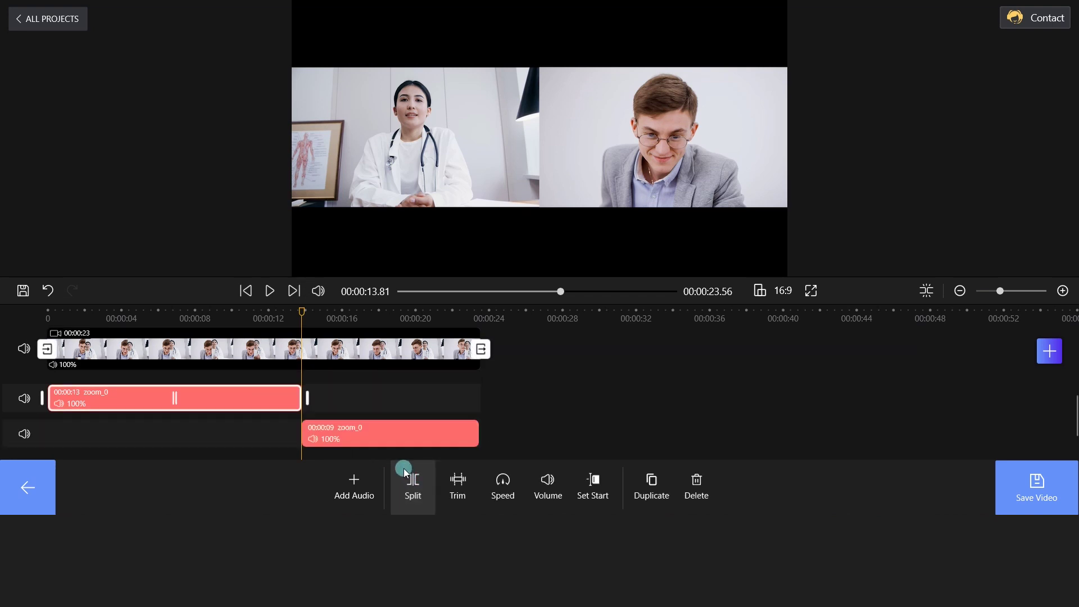
{"action": "left_click", "coordinate": [395, 440]}
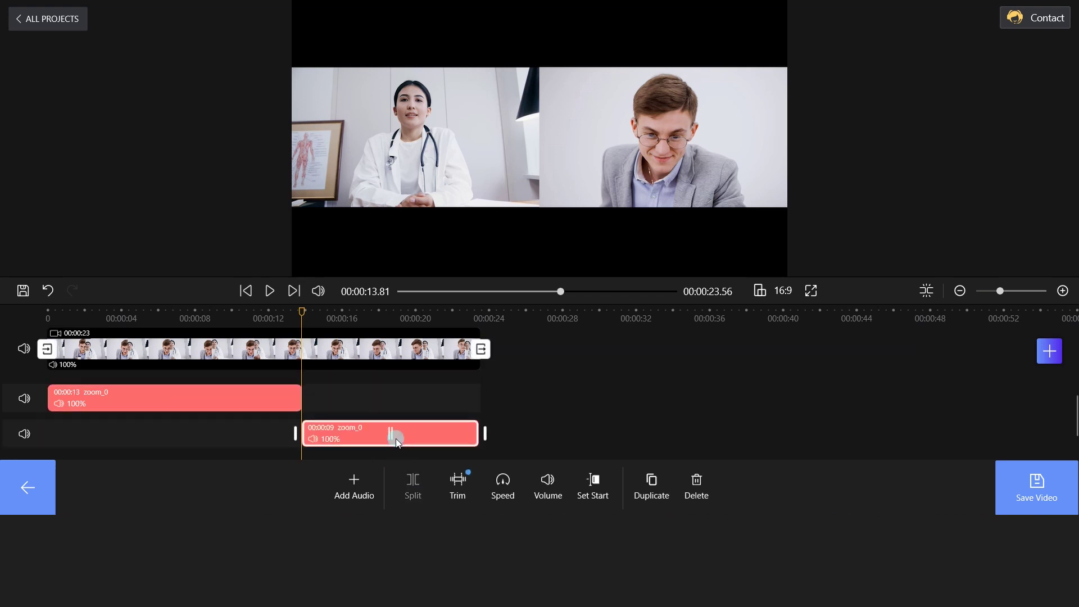
{"action": "left_click", "coordinate": [714, 490]}
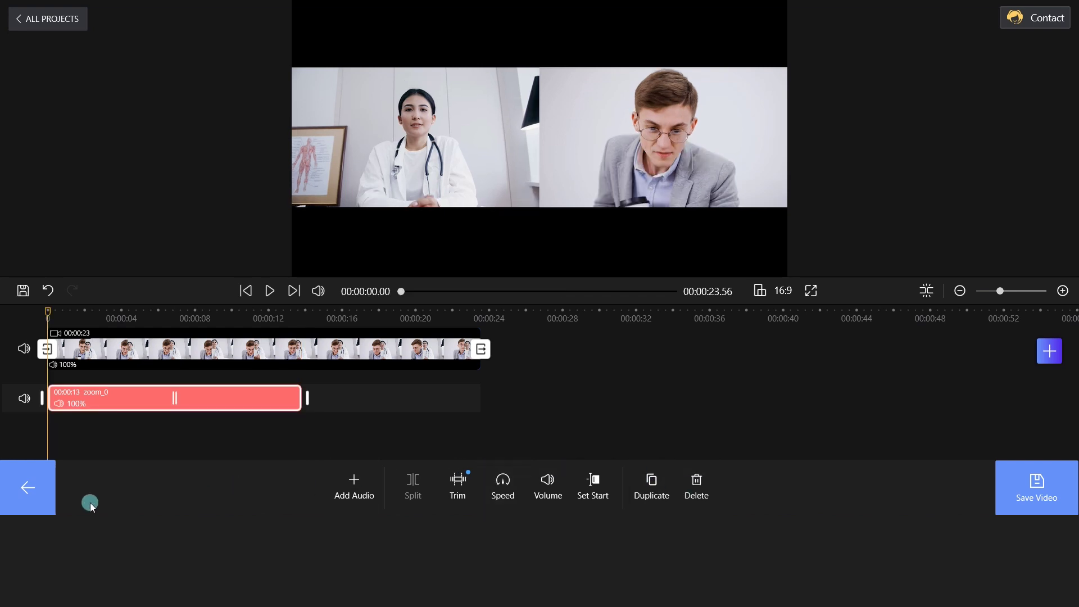
Add a pink gradient banner overlay across the top, extend it to 16 seconds and duplicate it
{"action": "left_click", "coordinate": [49, 497]}
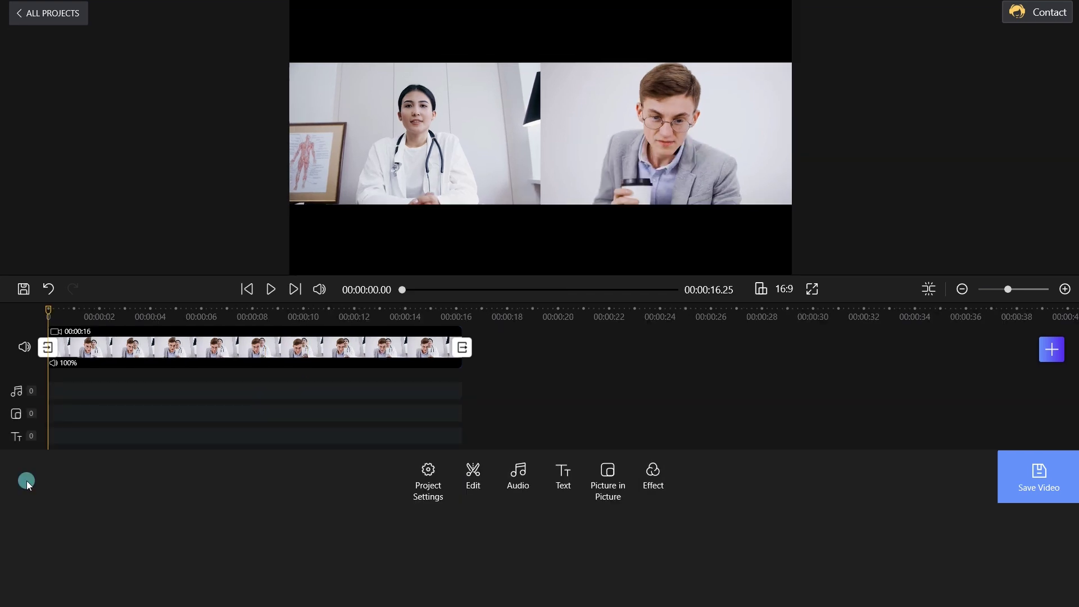
{"action": "left_click", "coordinate": [604, 479]}
{"action": "left_click", "coordinate": [255, 461]}
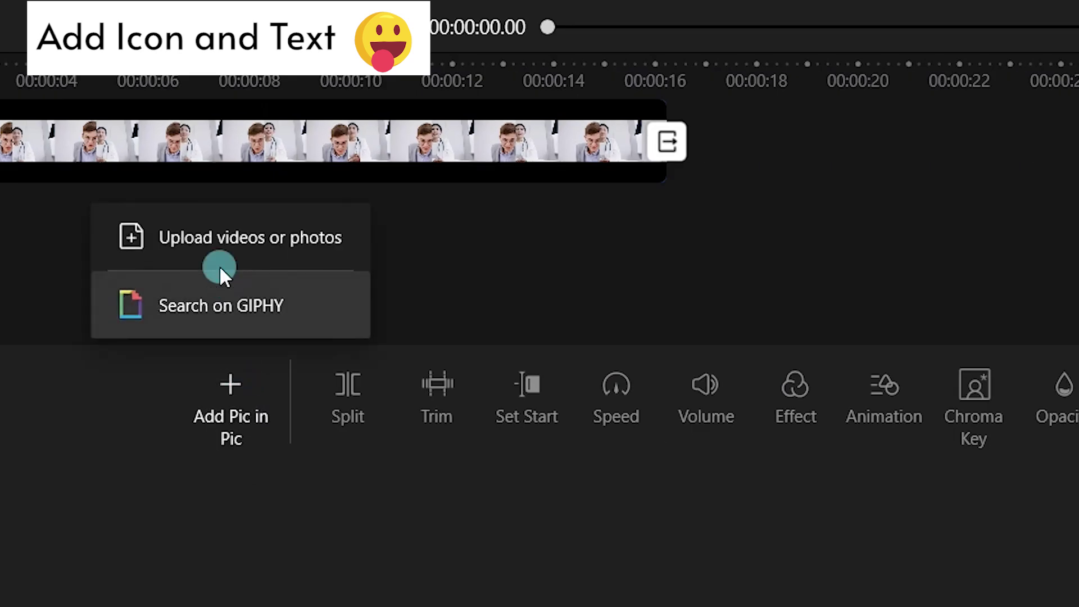
{"action": "left_click", "coordinate": [220, 247]}
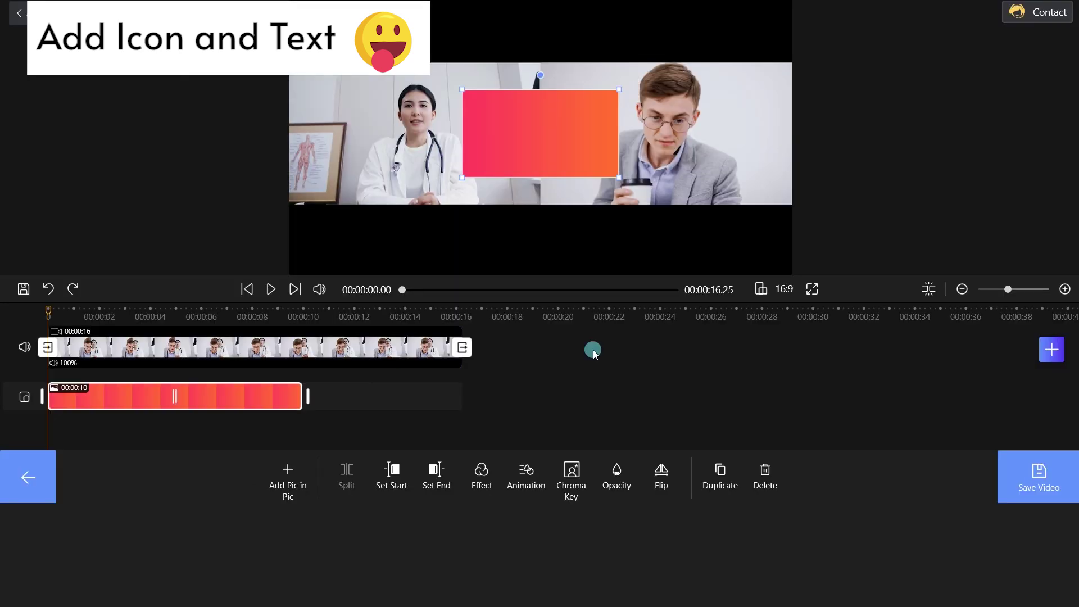
{"action": "left_click_drag", "start_coordinate": [541, 133], "coordinate": [378, 38]}
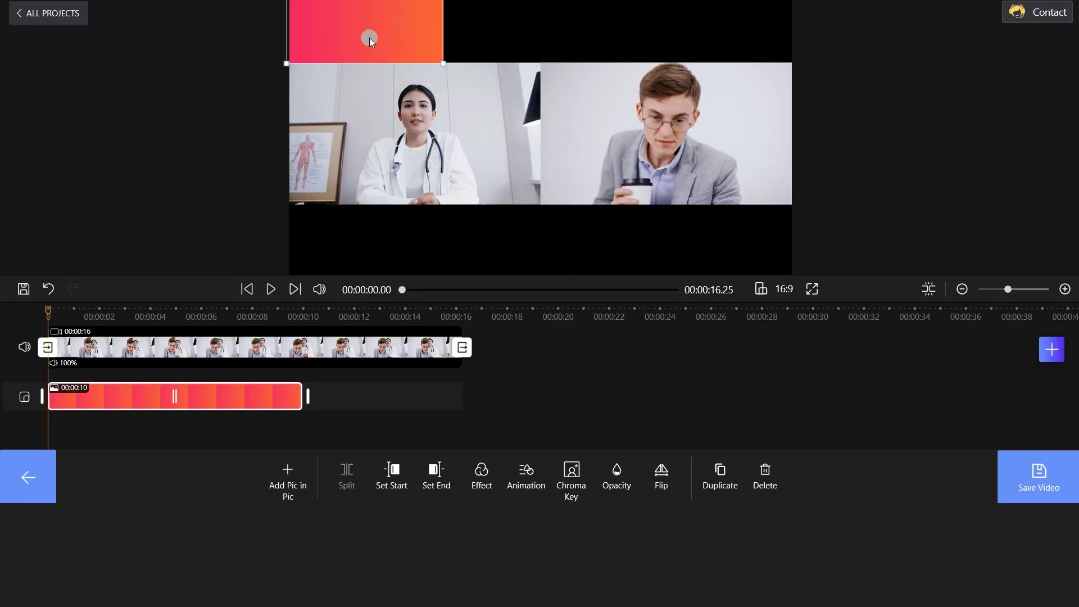
{"action": "left_click_drag", "start_coordinate": [443, 66], "coordinate": [756, 88]}
{"action": "left_click_drag", "start_coordinate": [612, 42], "coordinate": [643, 24]}
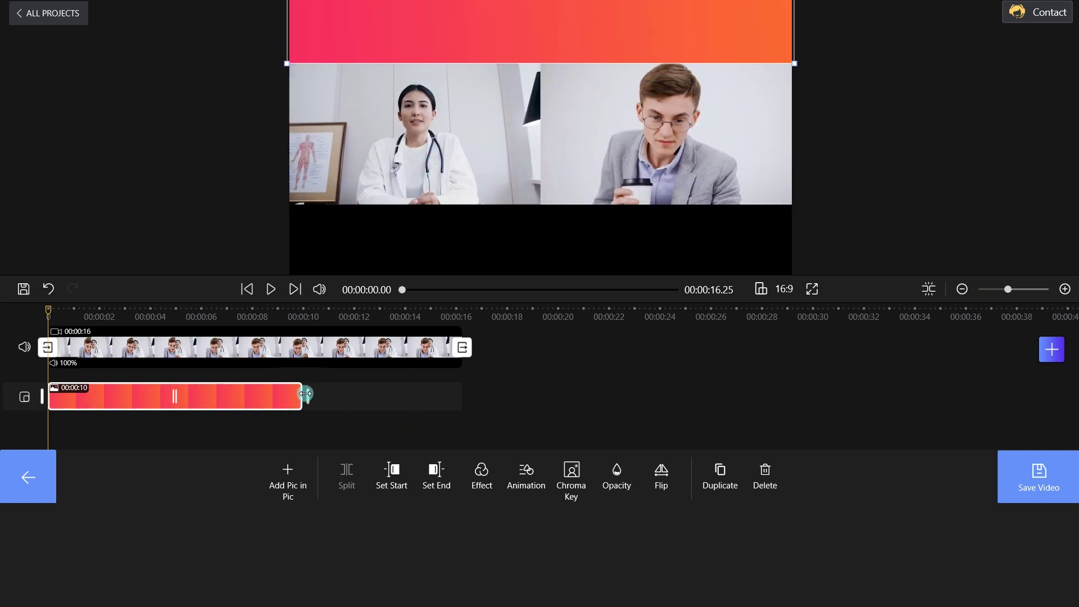
{"action": "left_click_drag", "start_coordinate": [308, 397], "coordinate": [466, 404]}
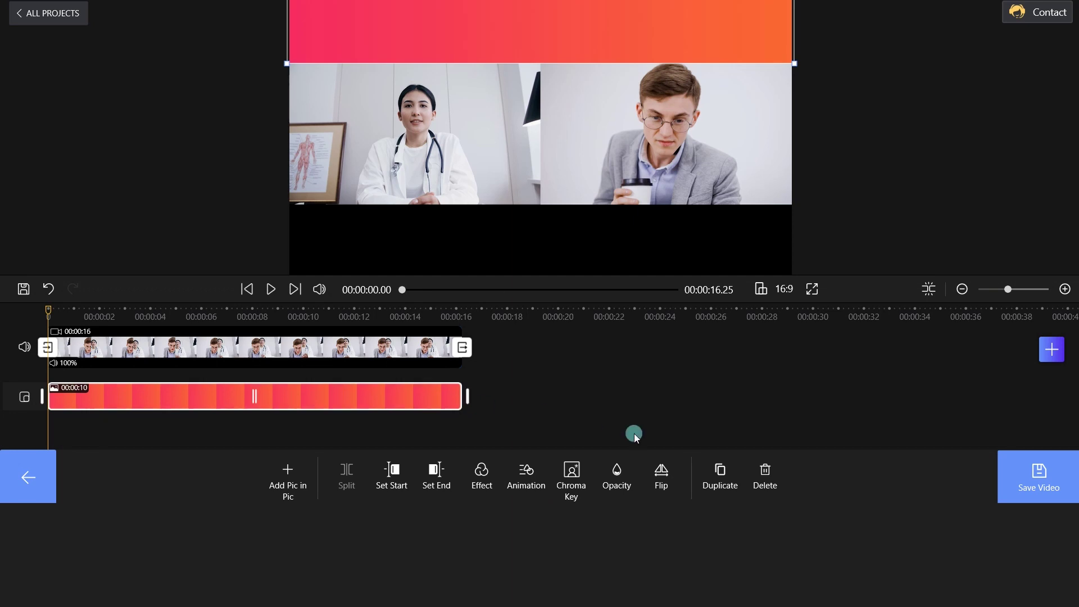
{"action": "left_click", "coordinate": [720, 477]}
Add the heart image as a new picture-in-picture overlay
{"action": "left_click", "coordinate": [253, 360]}
{"action": "left_click", "coordinate": [28, 478]}
{"action": "left_click", "coordinate": [607, 478]}
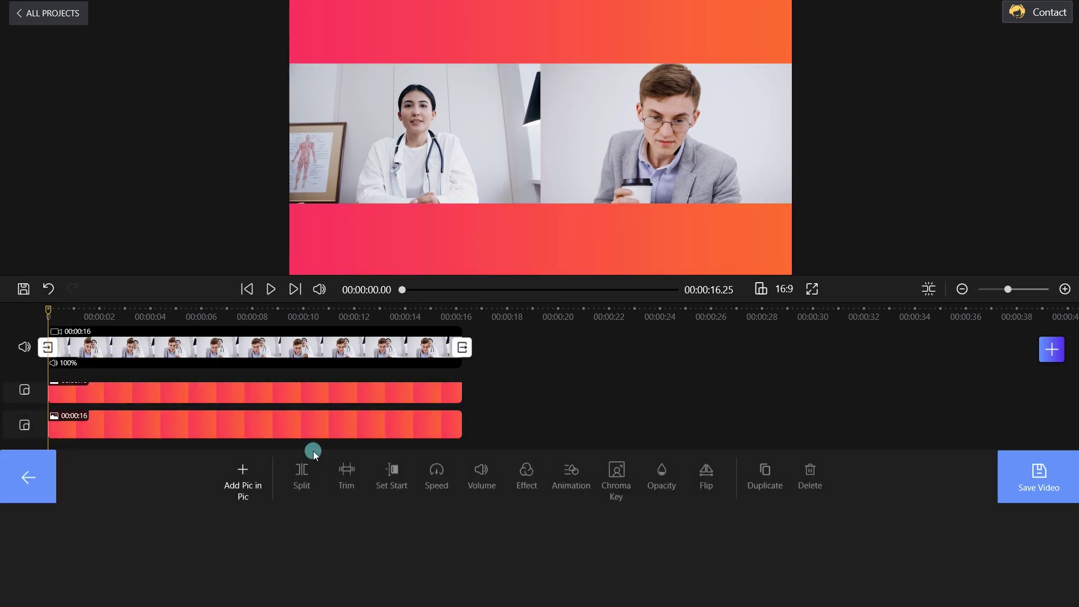
{"action": "left_click", "coordinate": [248, 475]}
{"action": "left_click", "coordinate": [239, 390]}
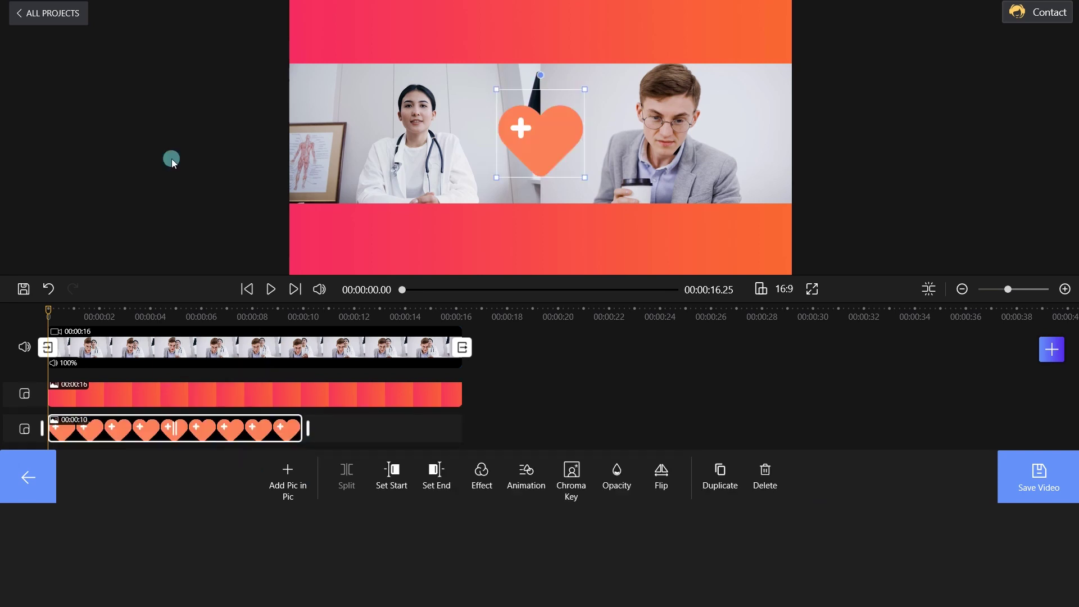
Move the heart to the upper band's top-left corner and extend it to 16 seconds
{"action": "left_click_drag", "start_coordinate": [583, 167], "coordinate": [367, 47]}
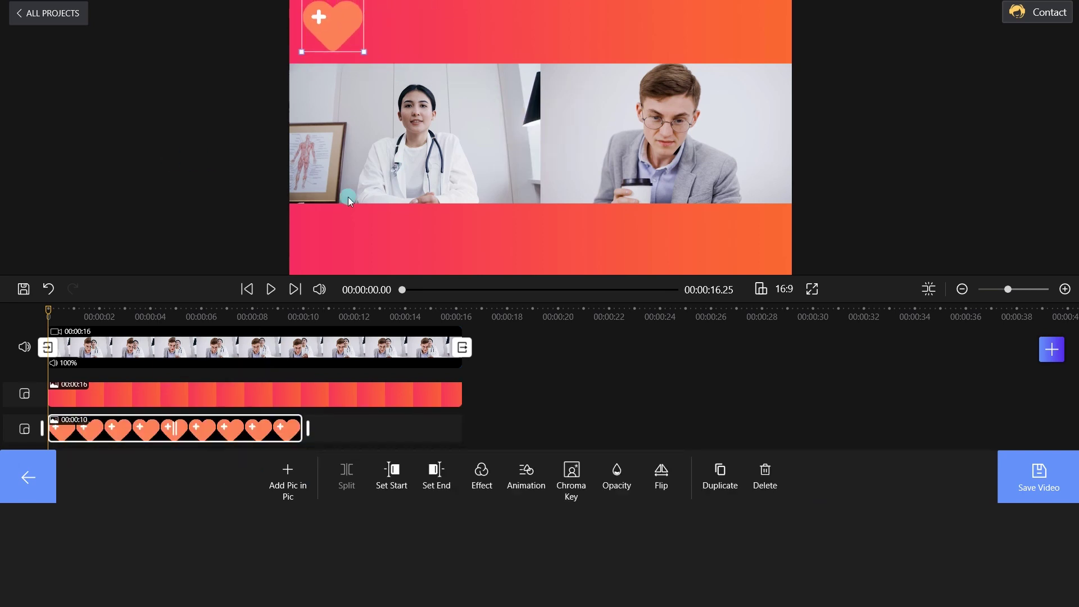
{"action": "left_click_drag", "start_coordinate": [307, 431], "coordinate": [461, 431]}
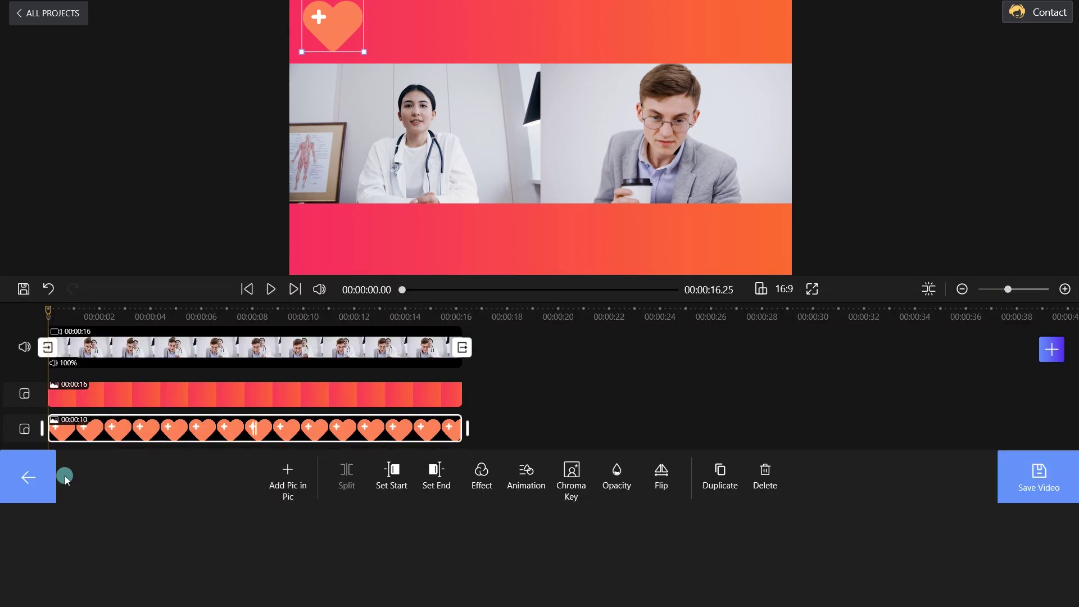
{"action": "left_click", "coordinate": [34, 477]}
Add a 'Medical Exchange' text caption set in the Alata font
{"action": "left_click", "coordinate": [568, 476]}
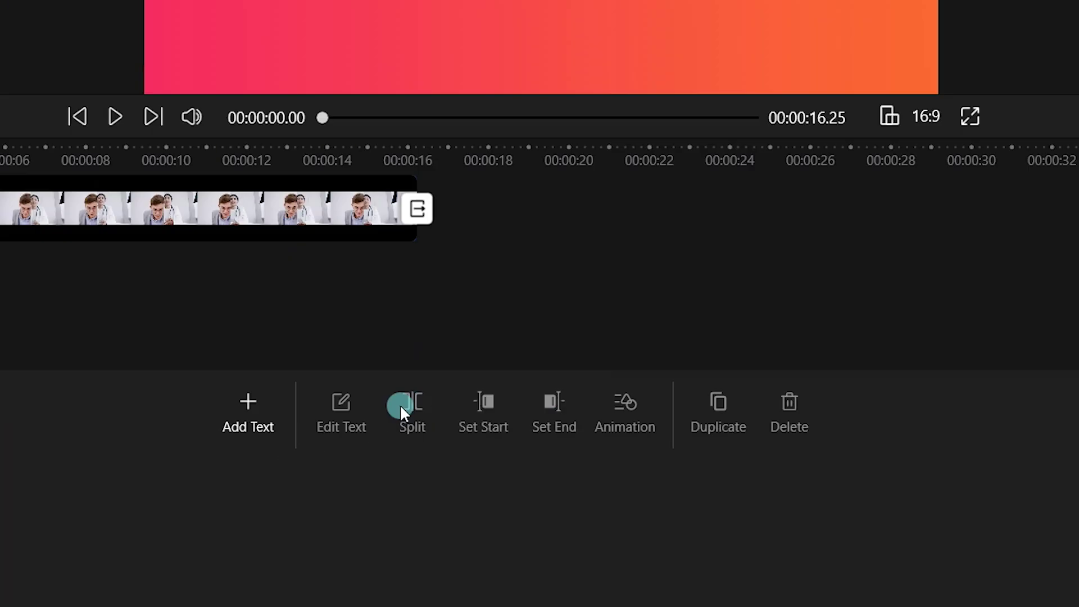
{"action": "left_click", "coordinate": [364, 481]}
{"action": "left_click", "coordinate": [405, 478]}
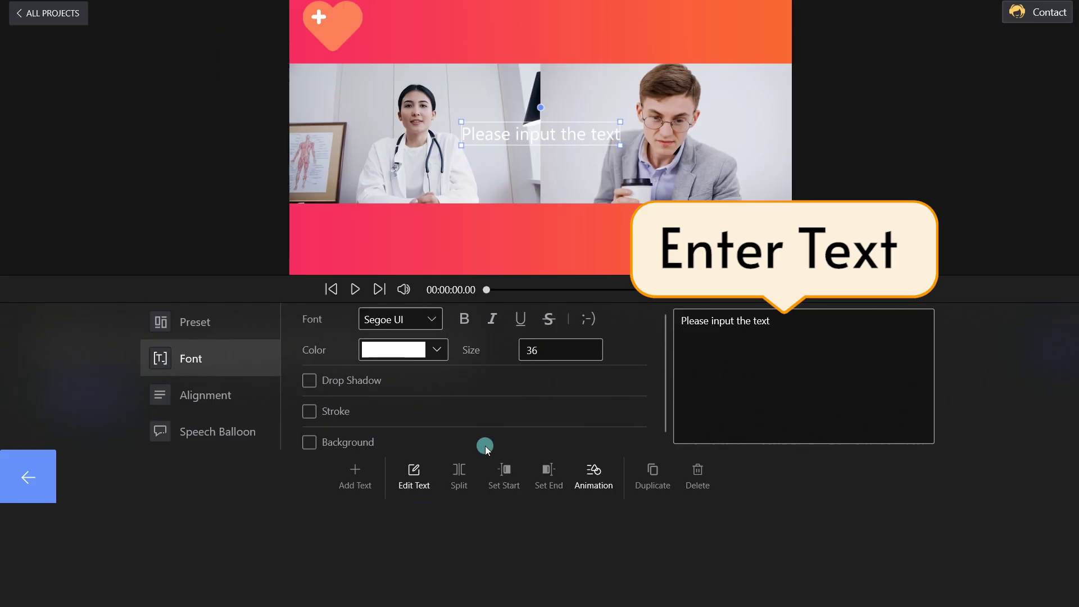
{"action": "left_click", "coordinate": [789, 327]}
{"action": "type", "text": "Medical"}
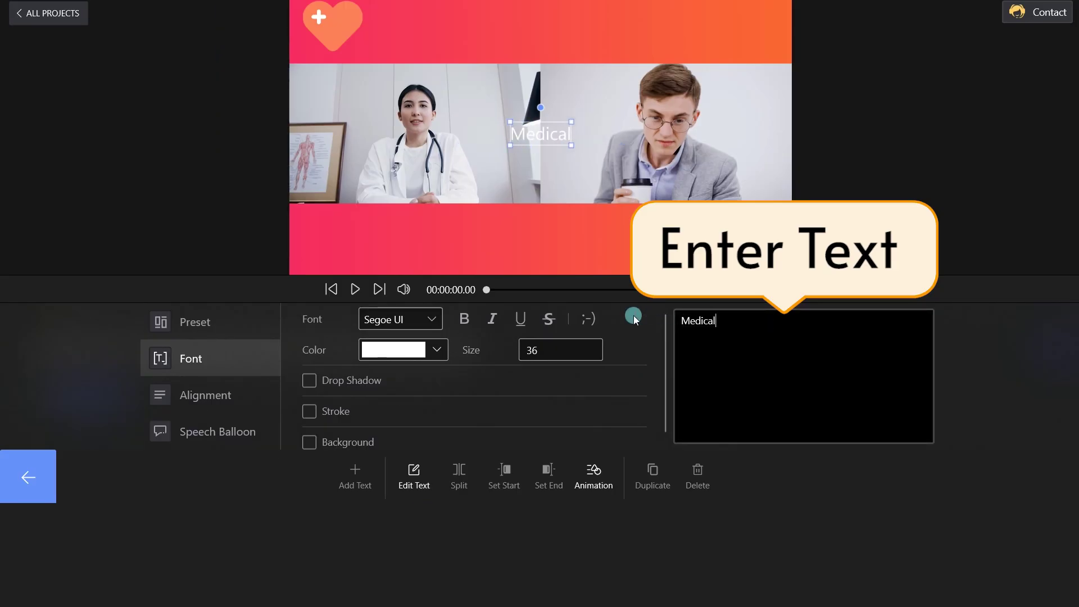
{"action": "type", "text": " Exchange"}
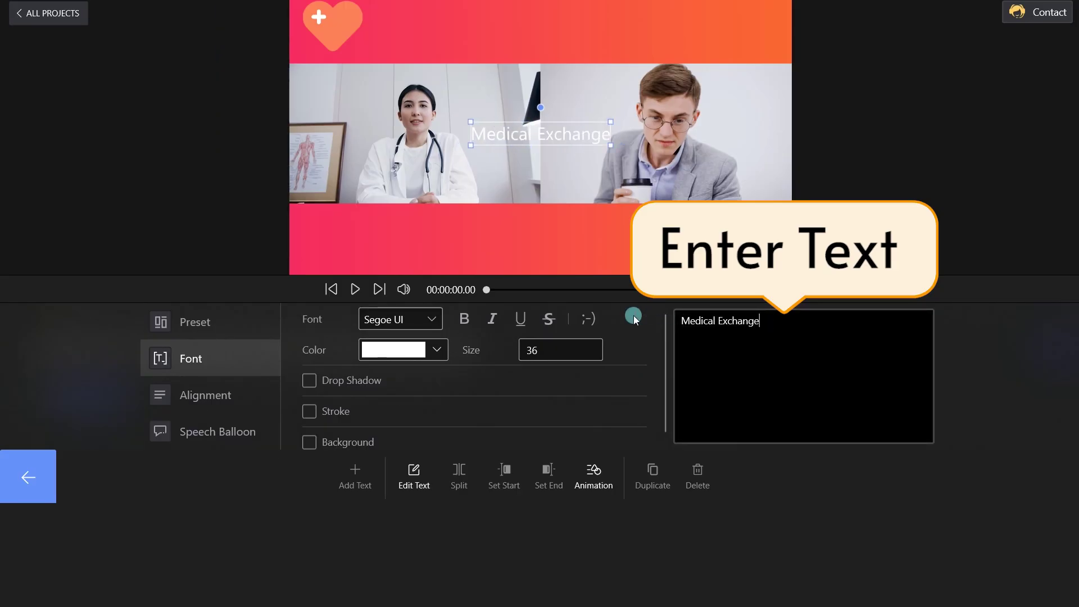
{"action": "left_click", "coordinate": [432, 320]}
{"action": "scroll", "coordinate": [420, 231], "scroll_direction": "up", "scroll_amount": 10}
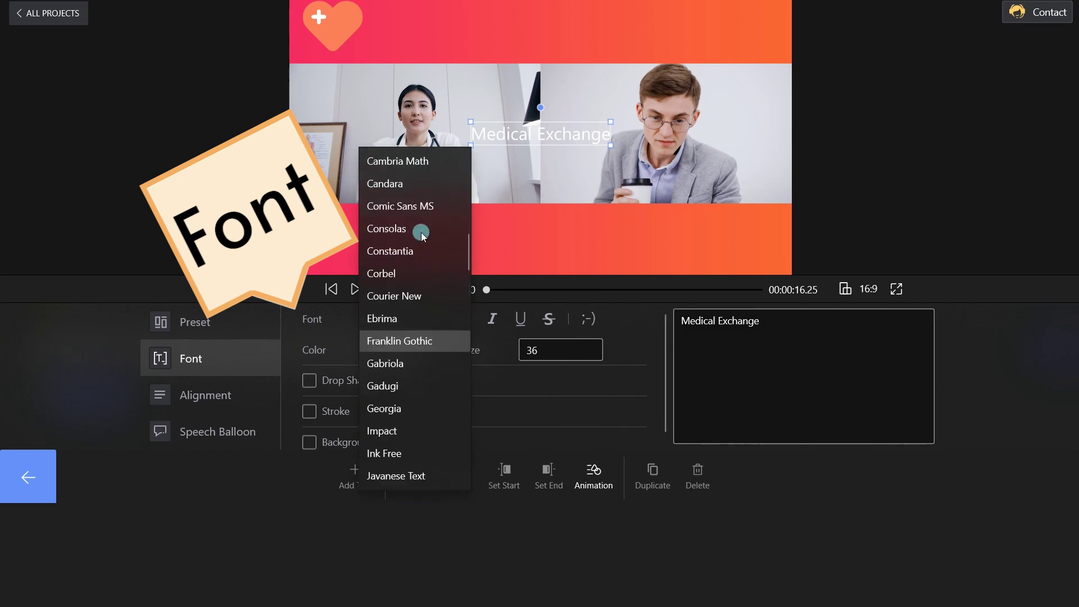
{"action": "scroll", "coordinate": [403, 206], "scroll_direction": "up", "scroll_amount": 10}
{"action": "left_click", "coordinate": [408, 188]}
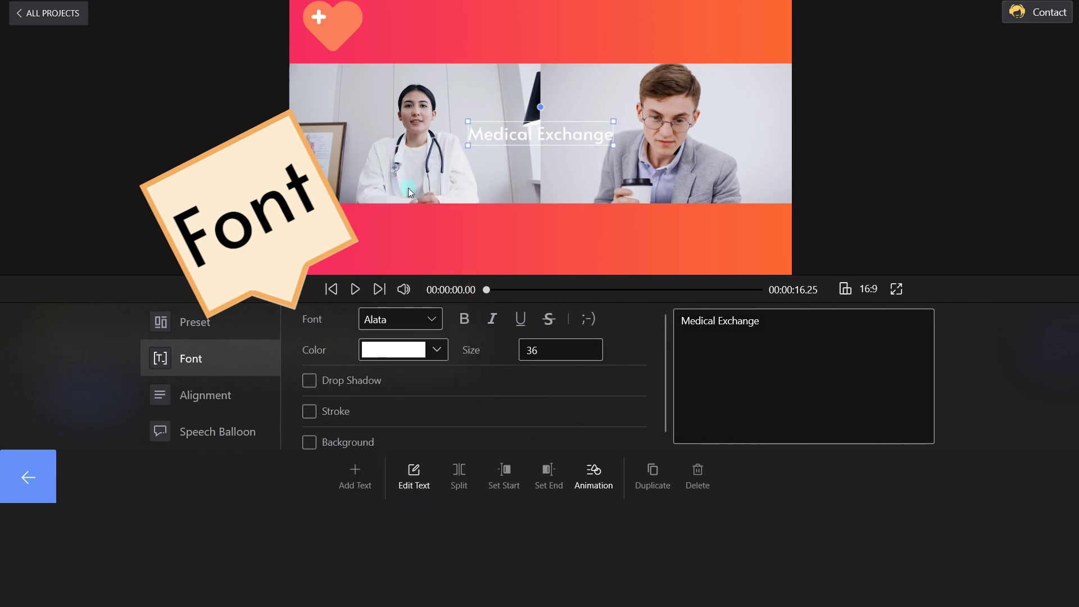
Enlarge the title, place it beside the heart in the top band, and stretch it to 16 seconds
{"action": "left_click_drag", "start_coordinate": [679, 189], "coordinate": [773, 227]}
{"action": "left_click_drag", "start_coordinate": [669, 156], "coordinate": [581, 34]}
{"action": "left_click_drag", "start_coordinate": [710, 1], "coordinate": [737, 0]}
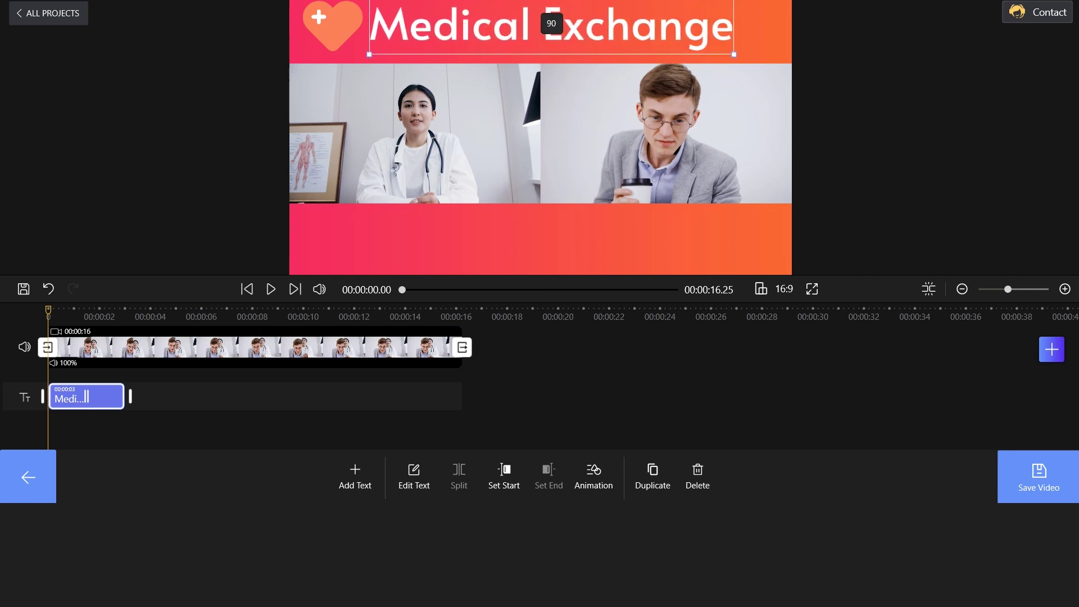
{"action": "left_click_drag", "start_coordinate": [146, 417], "coordinate": [471, 395]}
{"action": "left_click", "coordinate": [227, 358]}
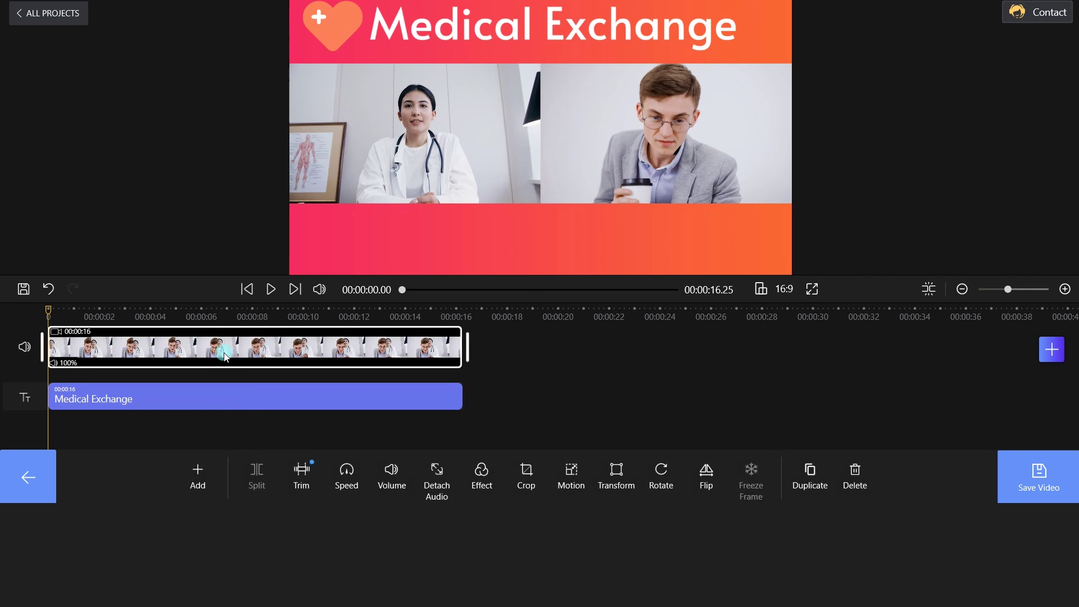
{"action": "left_click", "coordinate": [81, 479]}
Add a second text caption and replace its placeholder with 'Bertha'
{"action": "left_click", "coordinate": [569, 475]}
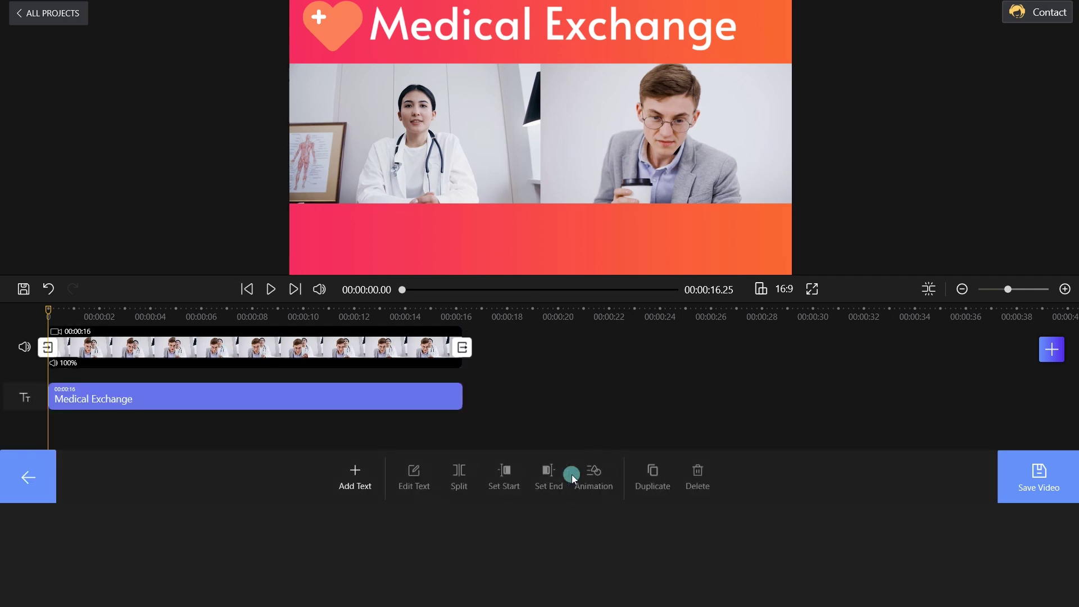
{"action": "left_click", "coordinate": [357, 490]}
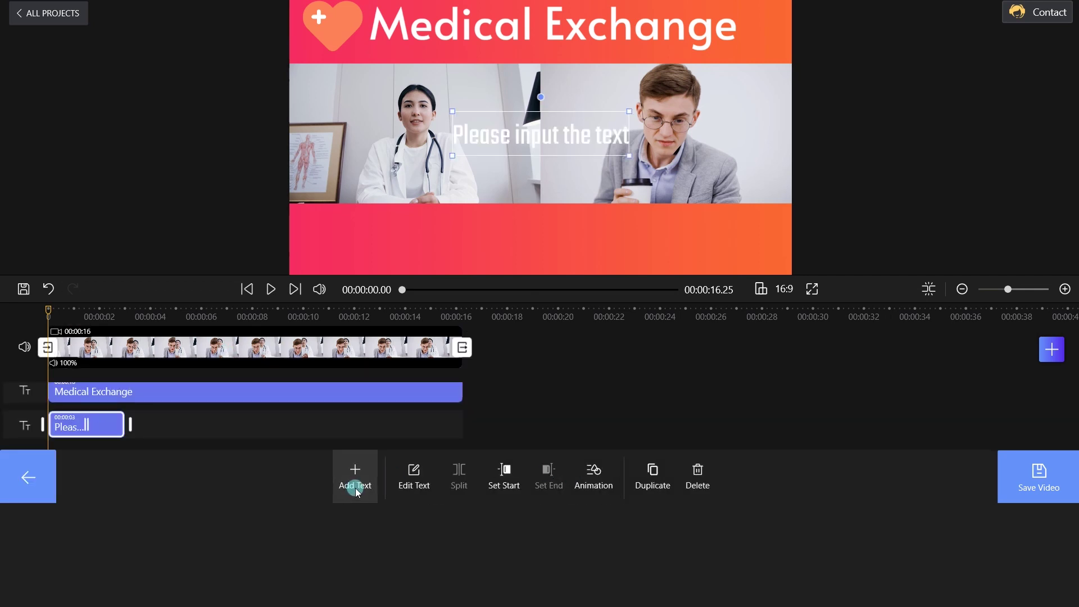
{"action": "left_click", "coordinate": [427, 473]}
{"action": "left_click", "coordinate": [792, 325]}
{"action": "key", "text": "ctrl+a"}
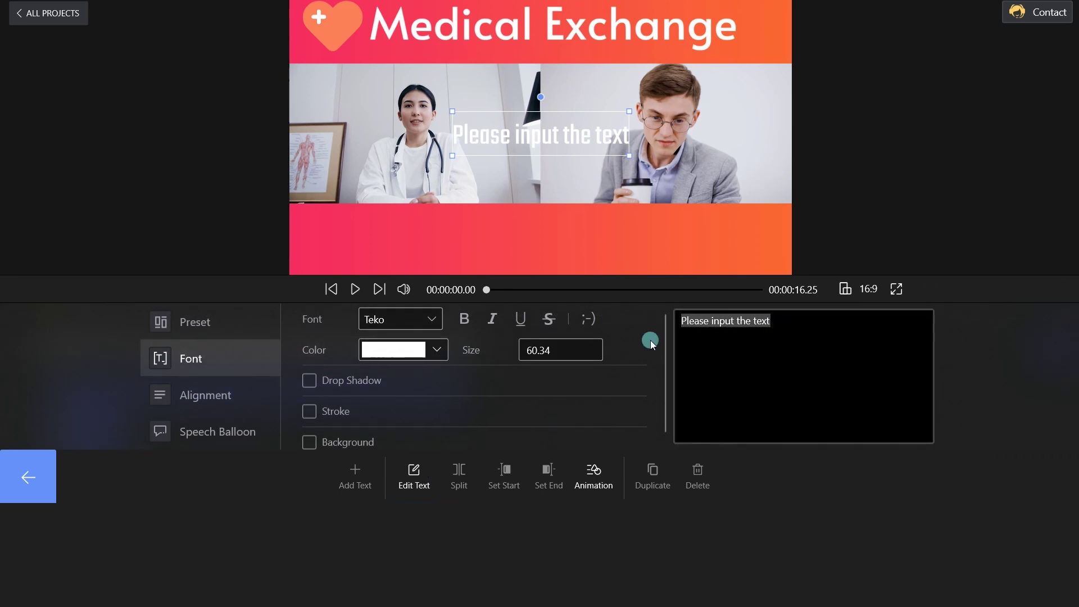
{"action": "type", "text": "Bertha"}
Style the Bertha label black Alata on a white background and move it into the bottom band
{"action": "left_click", "coordinate": [437, 348]}
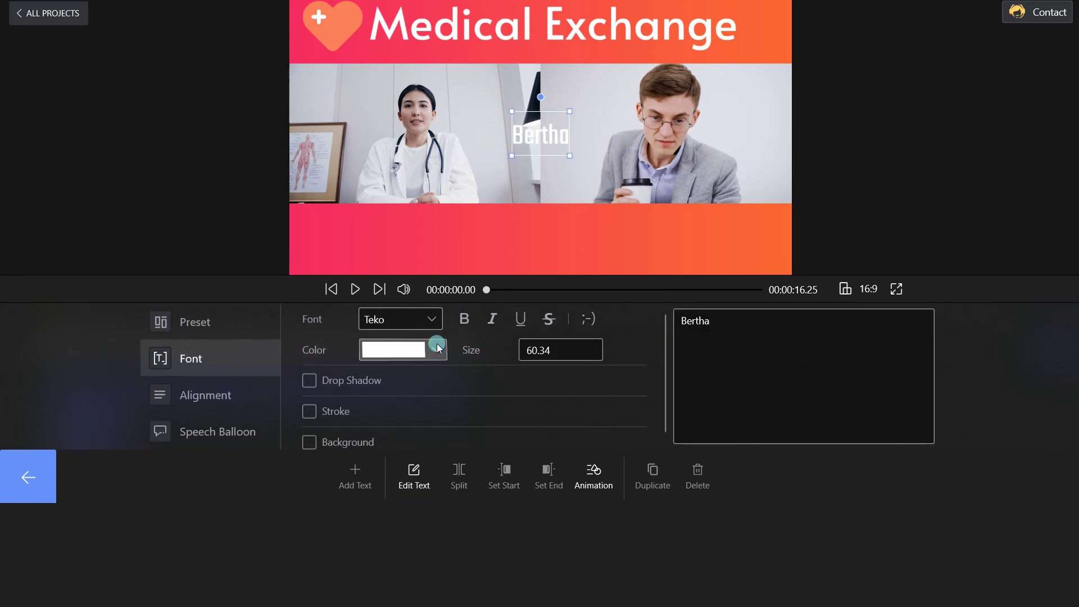
{"action": "left_click", "coordinate": [384, 313]}
{"action": "left_click", "coordinate": [484, 357]}
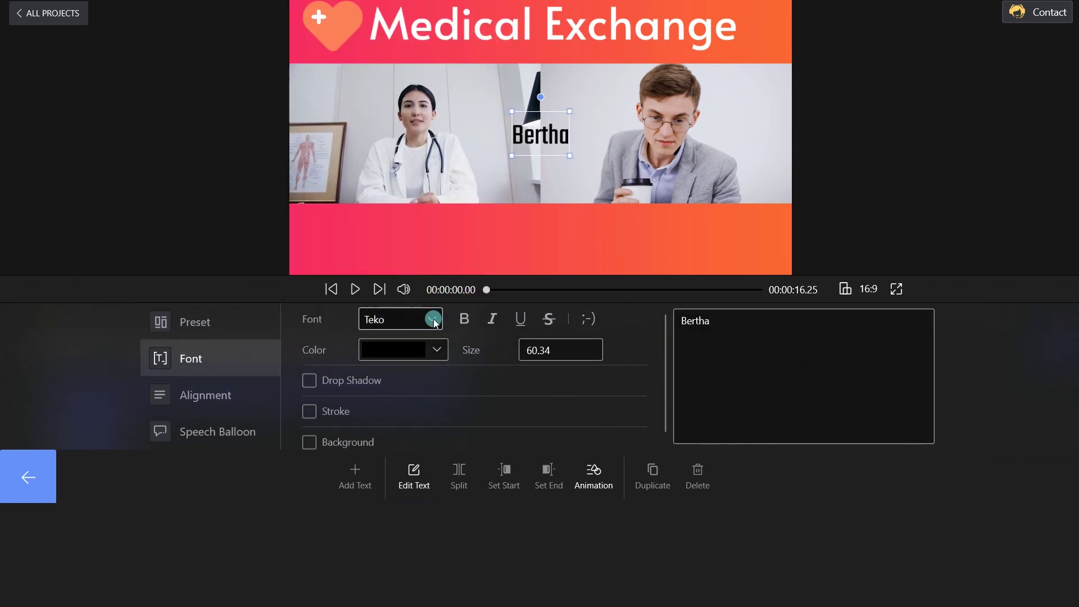
{"action": "left_click", "coordinate": [436, 319]}
{"action": "left_click", "coordinate": [412, 454]}
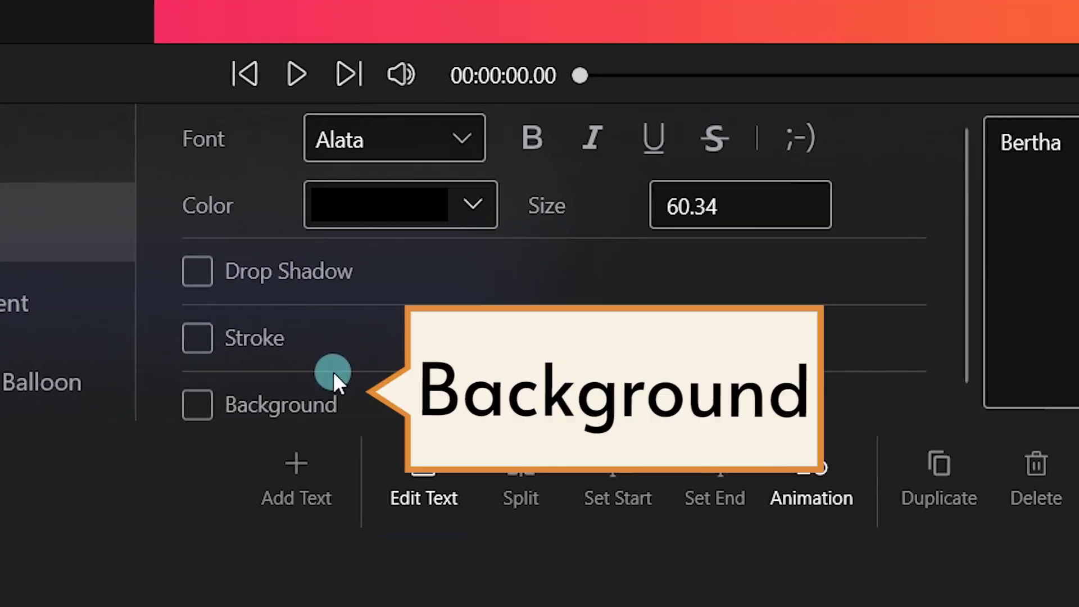
{"action": "left_click", "coordinate": [310, 442]}
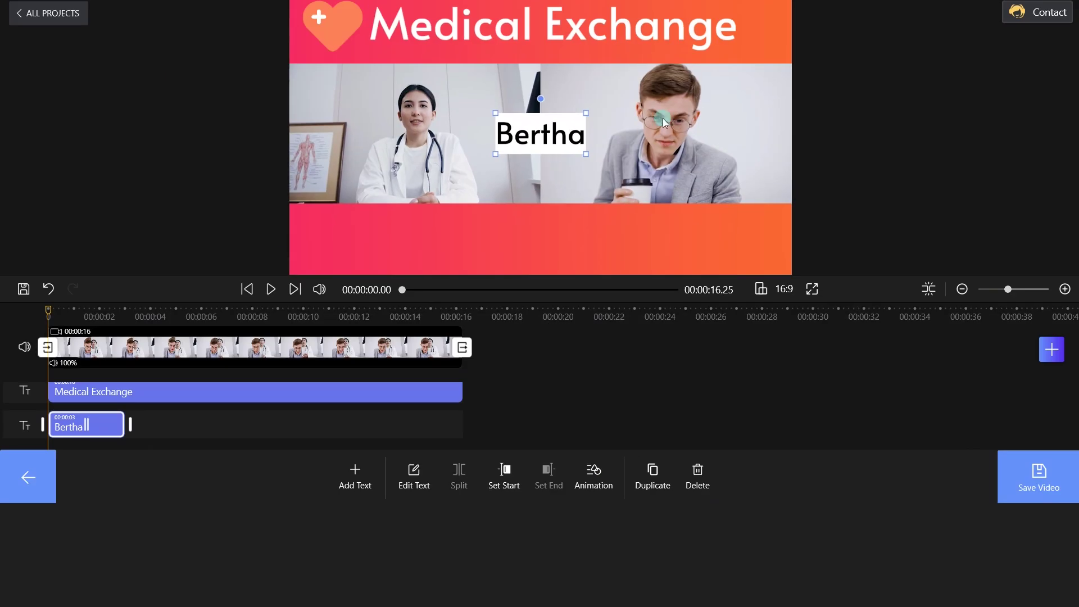
{"action": "left_click_drag", "start_coordinate": [535, 140], "coordinate": [424, 243]}
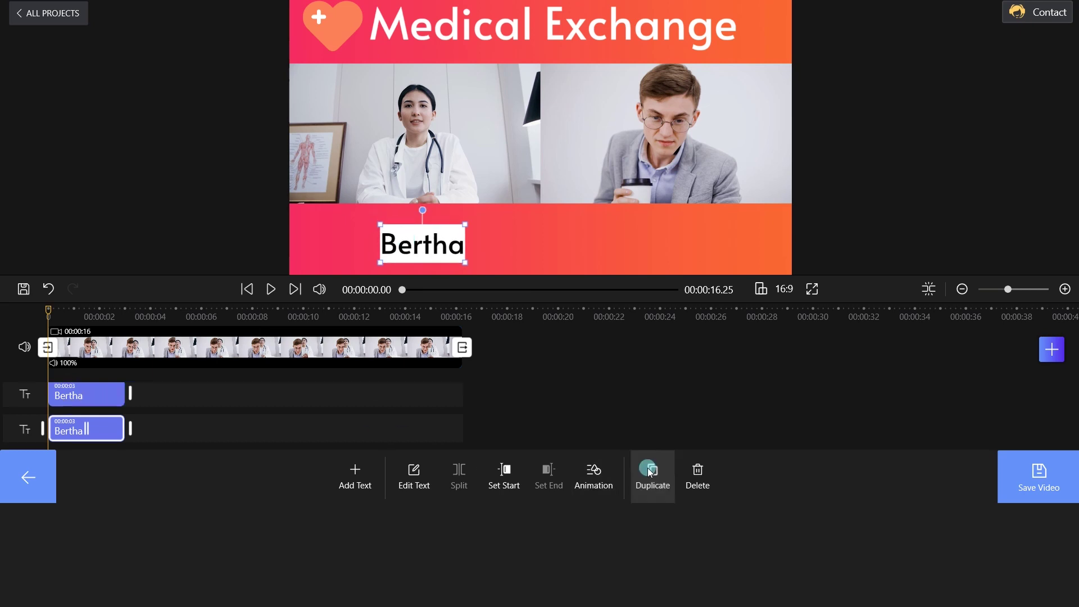
Move the copied label below the man and change its text to 'Dennis'
{"action": "left_click", "coordinate": [453, 287]}
{"action": "left_click_drag", "start_coordinate": [442, 248], "coordinate": [682, 249]}
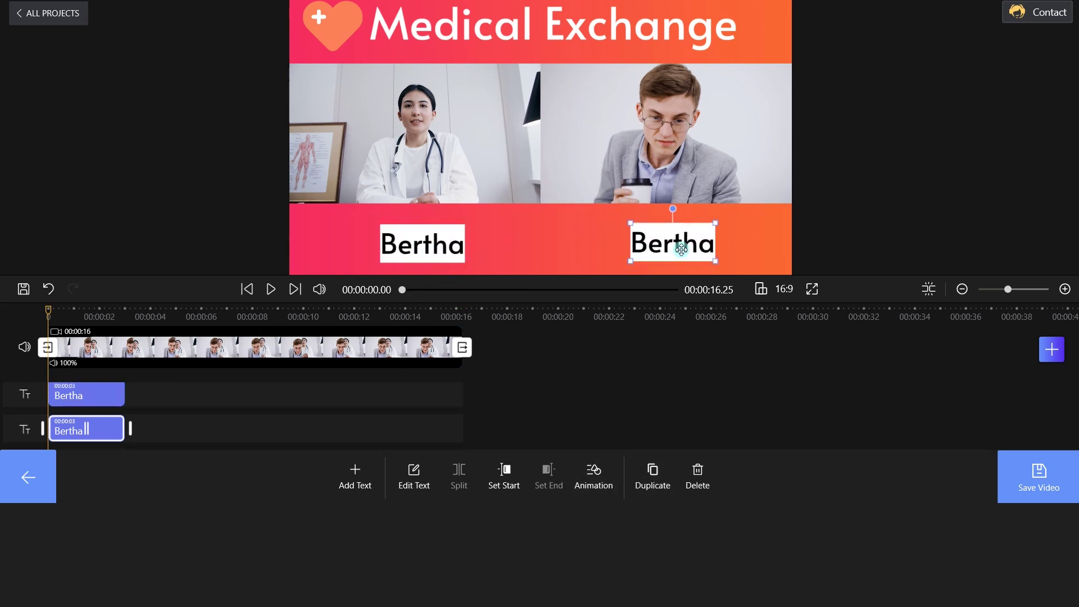
{"action": "left_click", "coordinate": [413, 472]}
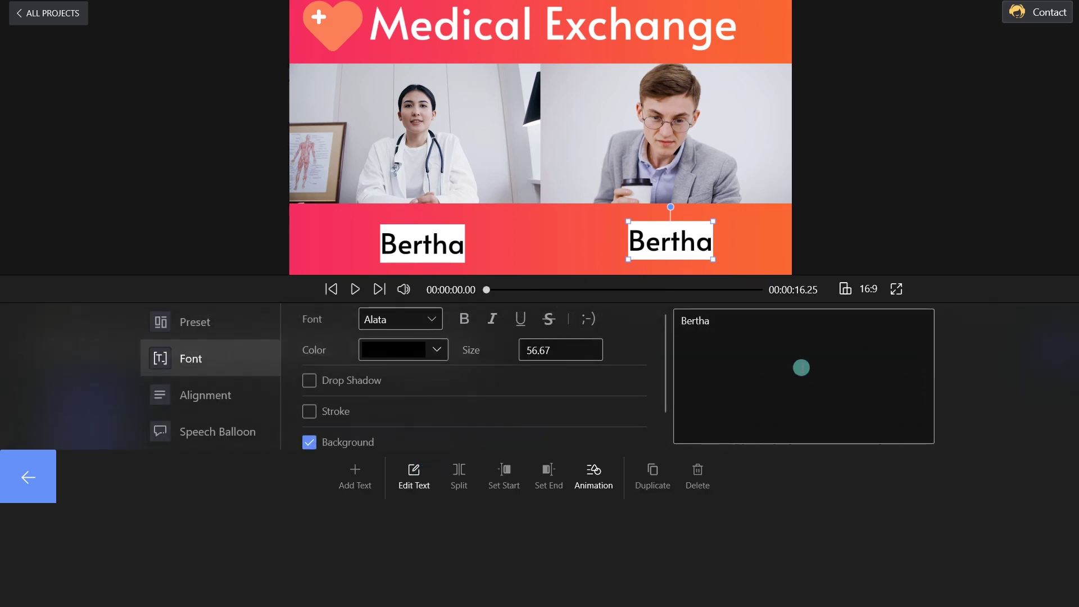
{"action": "left_click", "coordinate": [787, 326]}
{"action": "key", "text": "ctrl+a"}
{"action": "type", "text": "D"}
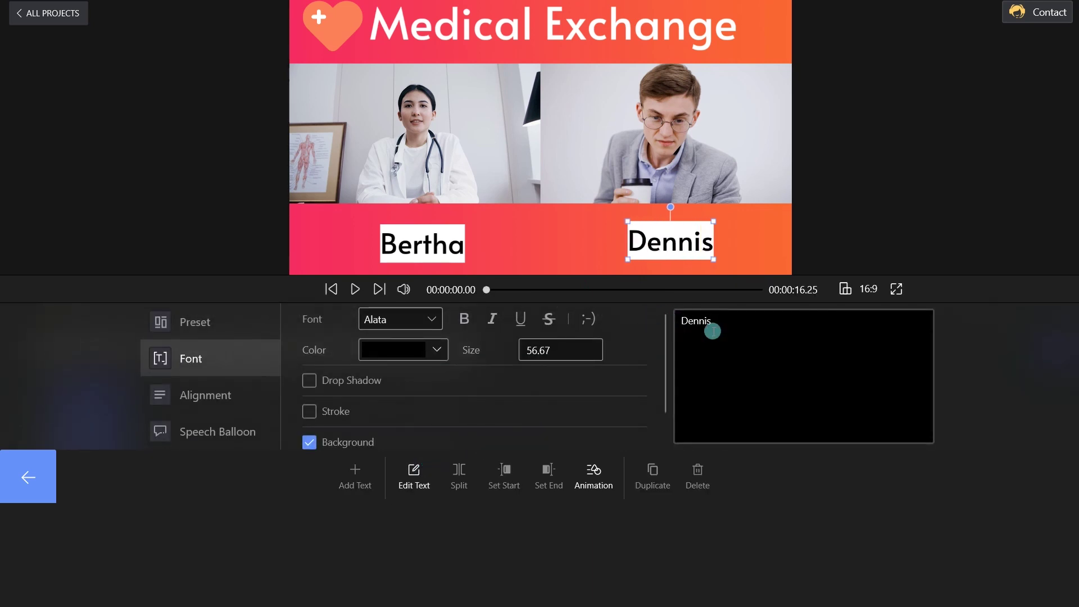
{"action": "left_click", "coordinate": [45, 500]}
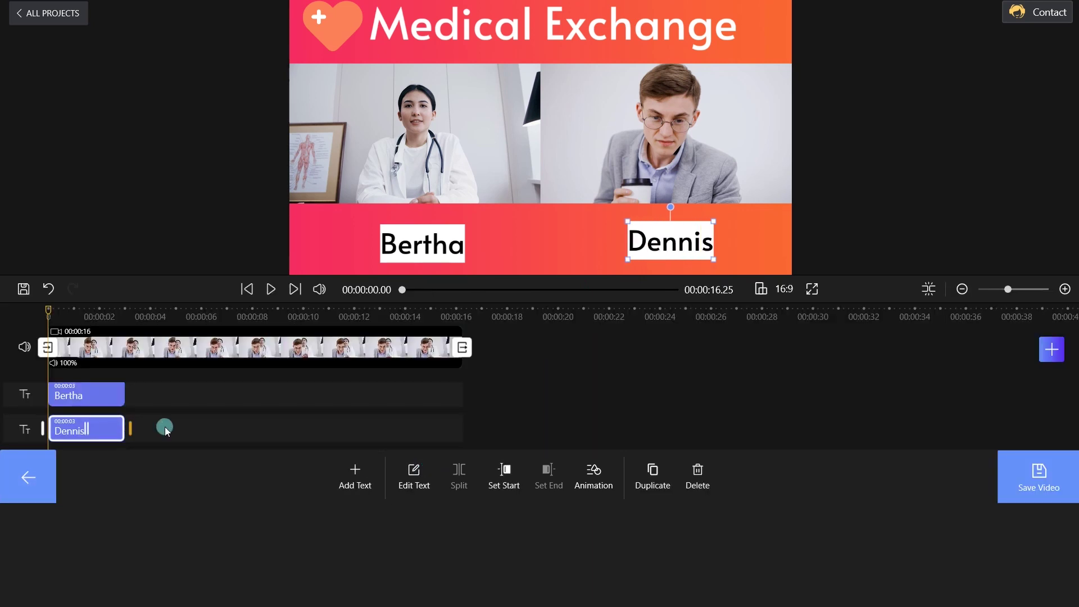
Stretch the Dennis and Bertha label clips to span the full 16-second video
{"action": "left_click_drag", "start_coordinate": [130, 429], "coordinate": [476, 432]}
{"action": "left_click", "coordinate": [84, 394]}
{"action": "left_click_drag", "start_coordinate": [125, 393], "coordinate": [468, 394]}
{"action": "left_click", "coordinate": [232, 394]}
Play the video to preview the name labels, then pause
{"action": "left_click", "coordinate": [98, 343]}
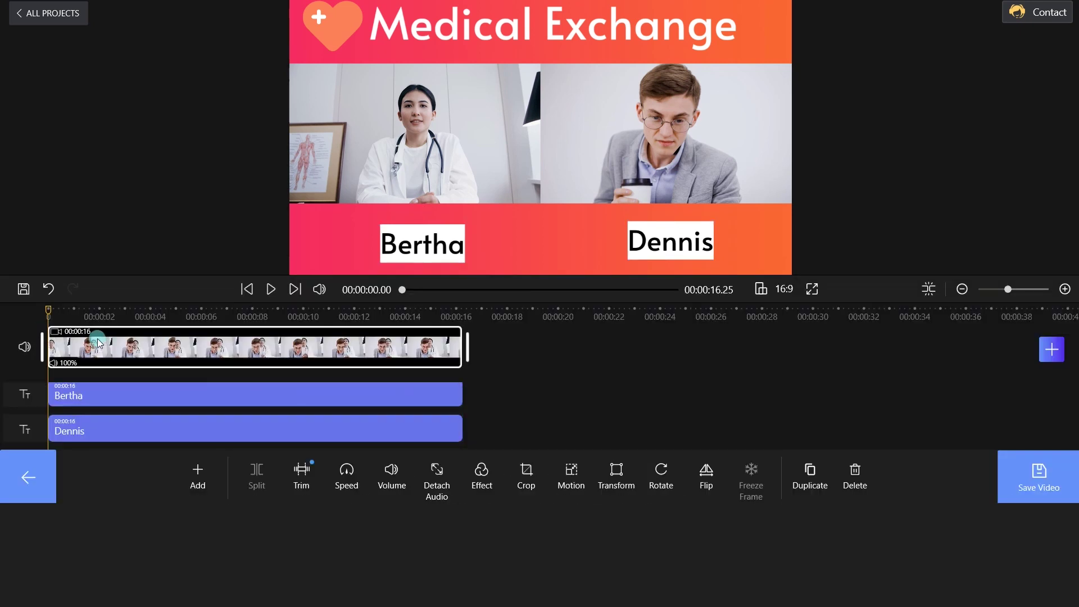
{"action": "left_click", "coordinate": [272, 289]}
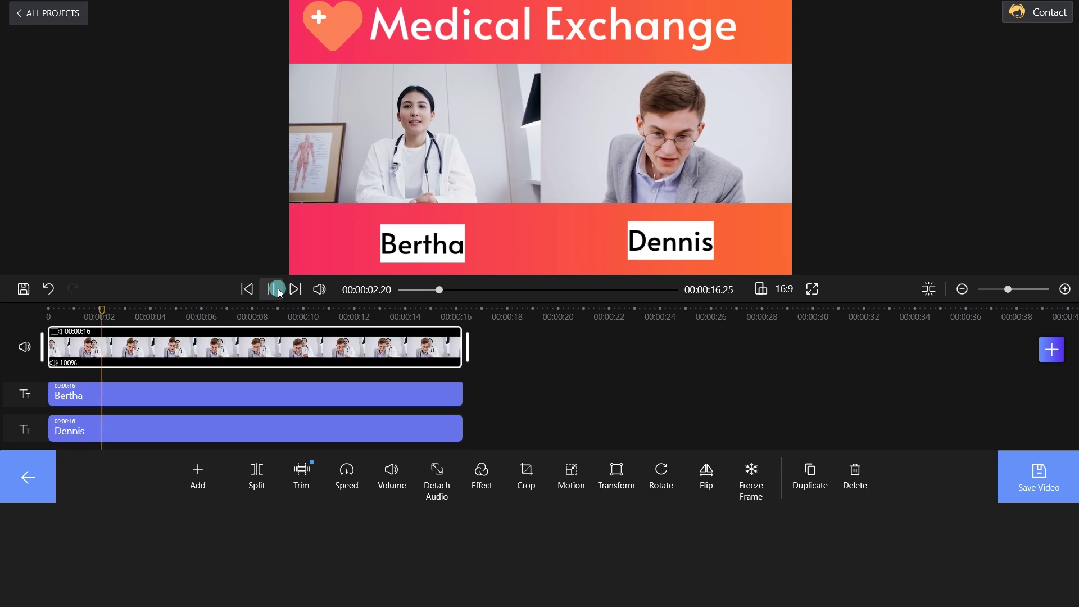
{"action": "left_click", "coordinate": [273, 288]}
Export the edited video at 1080P resolution
{"action": "left_click", "coordinate": [1020, 464]}
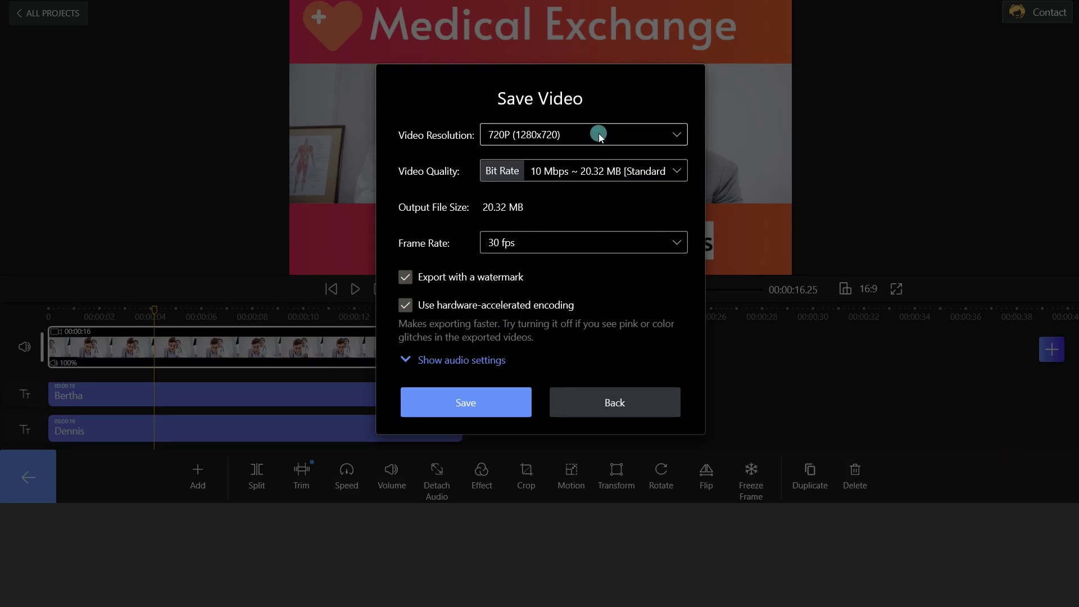
{"action": "left_click", "coordinate": [599, 136]}
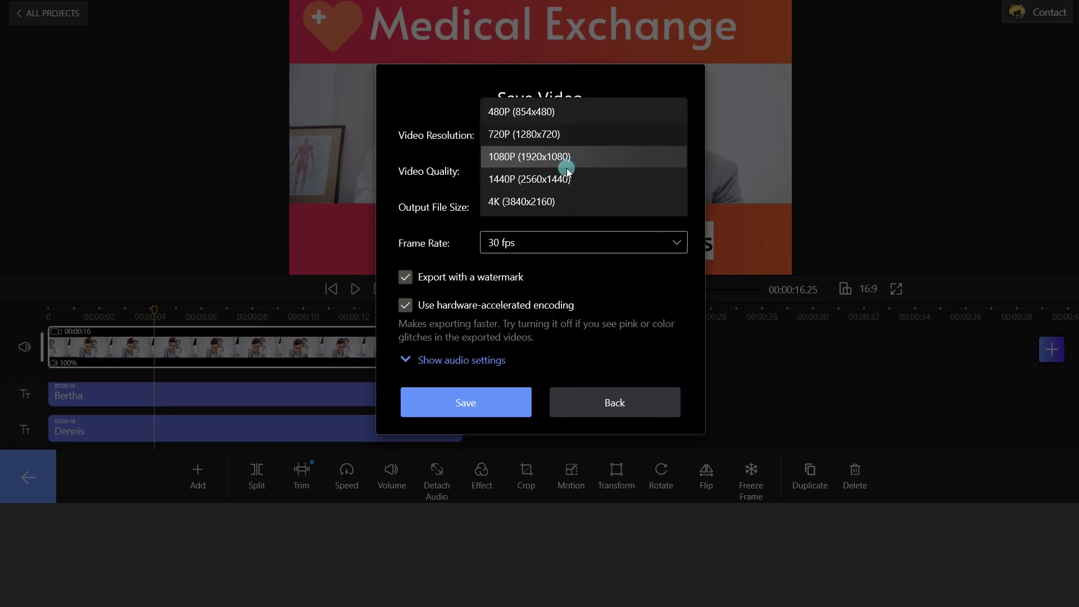
{"action": "left_click", "coordinate": [564, 160]}
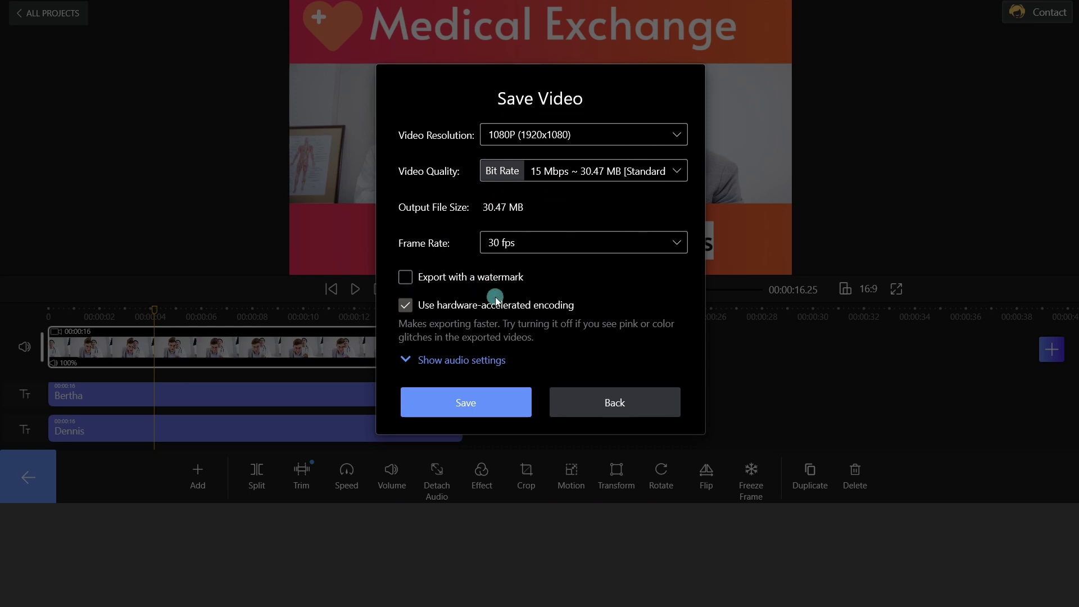
{"action": "left_click", "coordinate": [495, 396]}
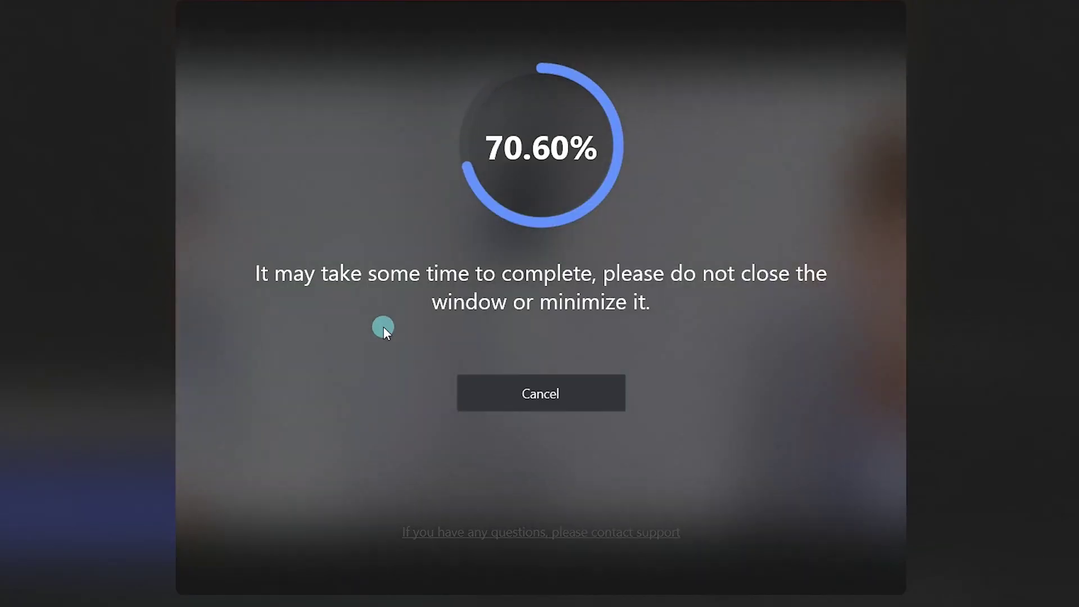